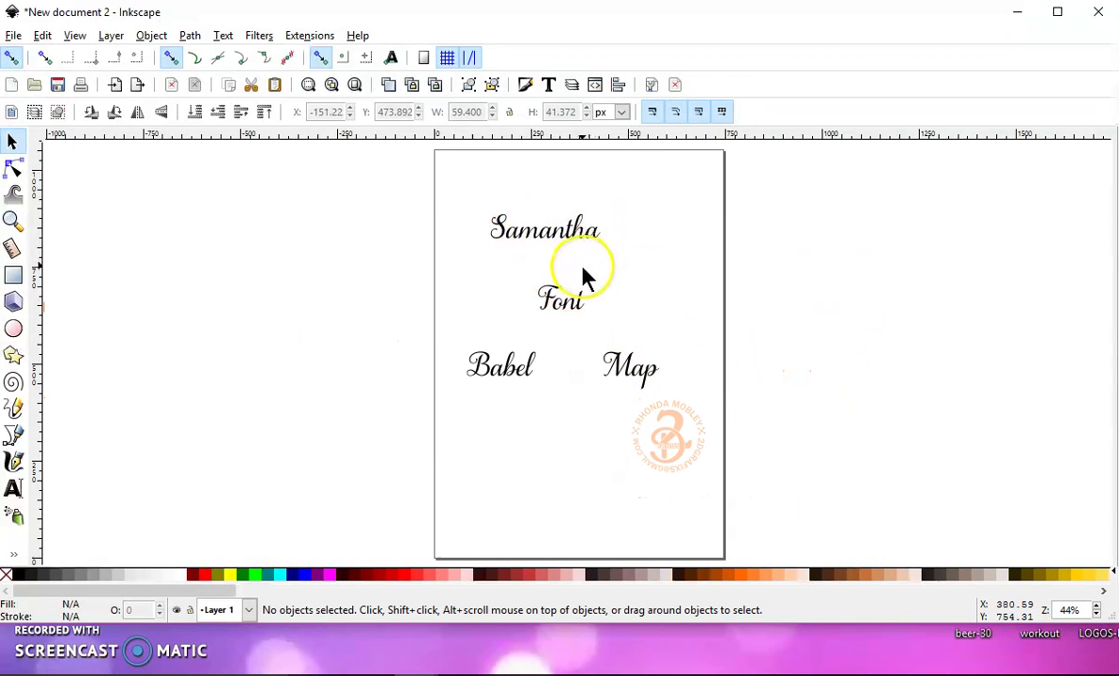
Step: Zoom in on the page and select the Samantha text object
scroll(585, 272, up, 1)
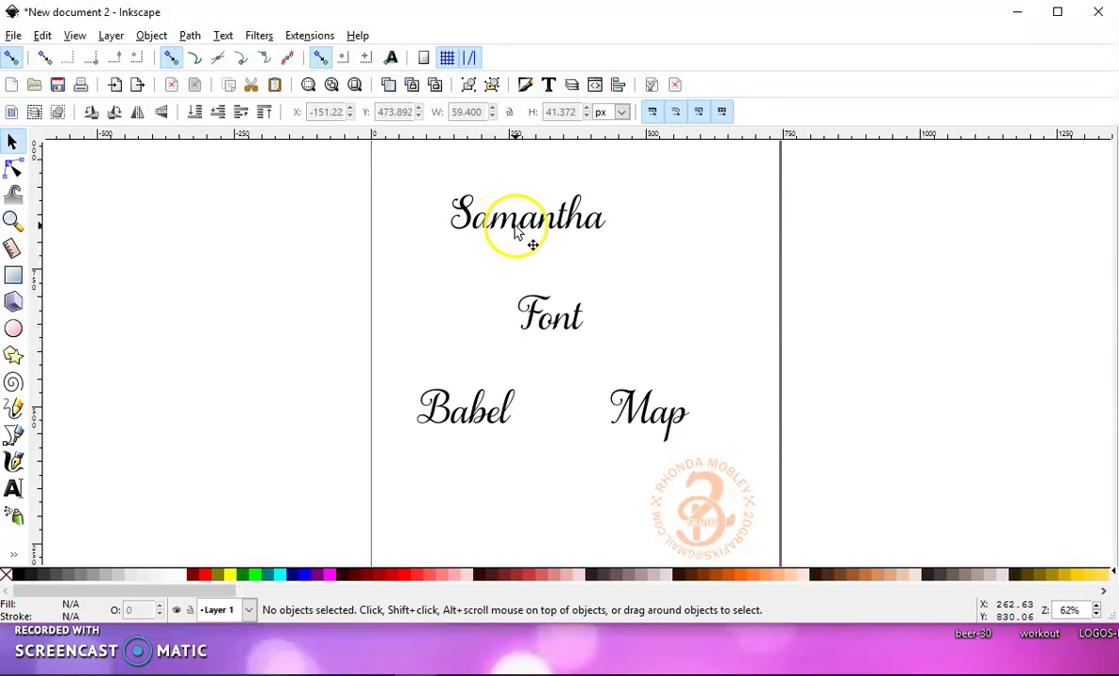
click(514, 234)
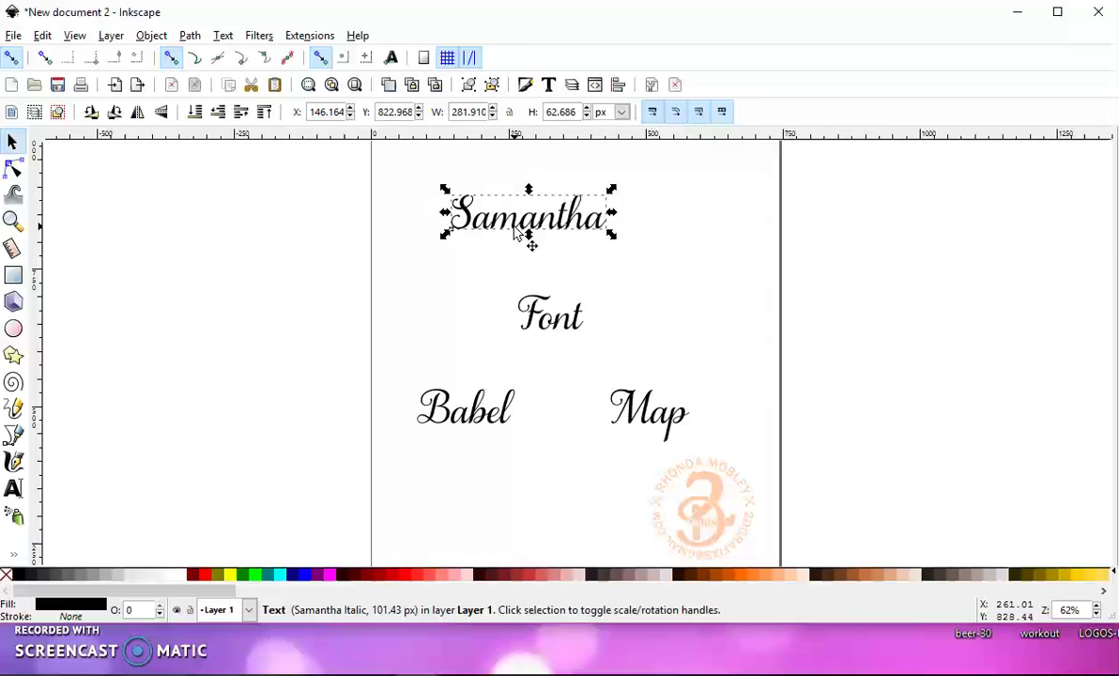
Step: Bring up BabelMap and switch it to the Private Use Area block of Samantha Italic
mouse_move(634, 663)
click(589, 664)
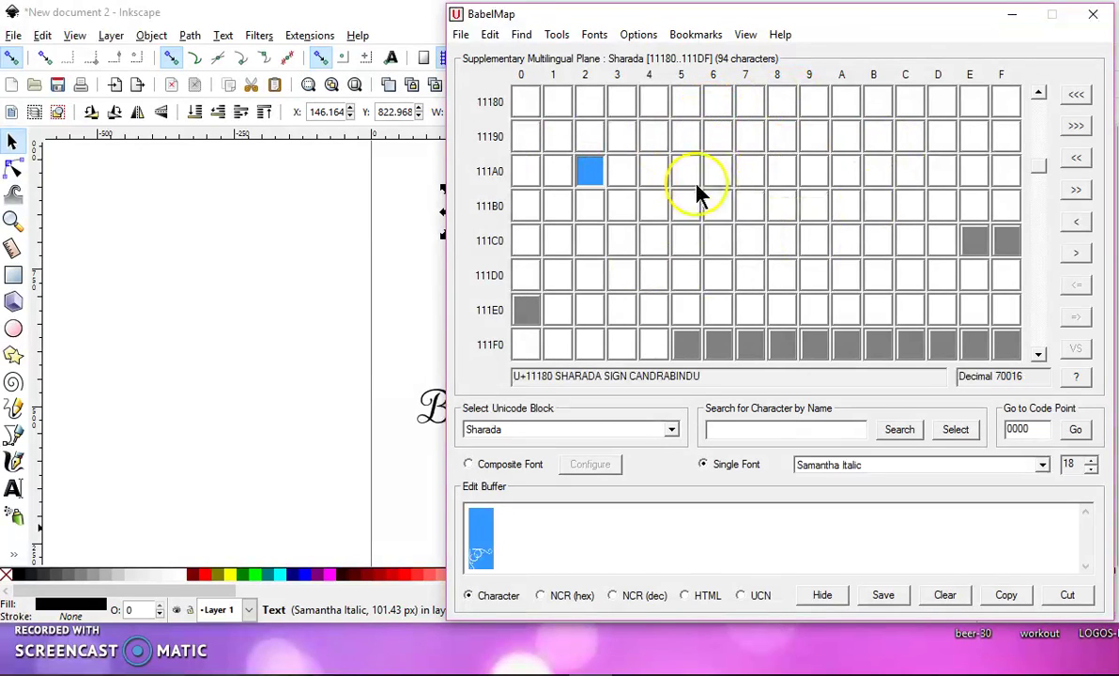
click(672, 429)
scroll(643, 512, up, 4)
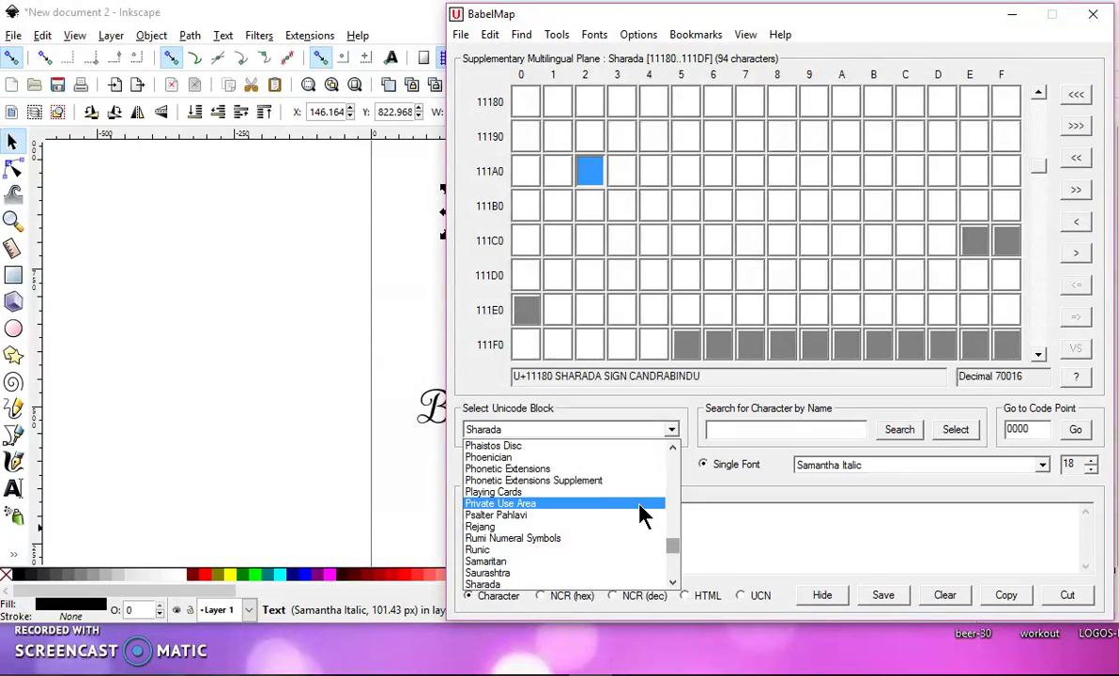
click(644, 509)
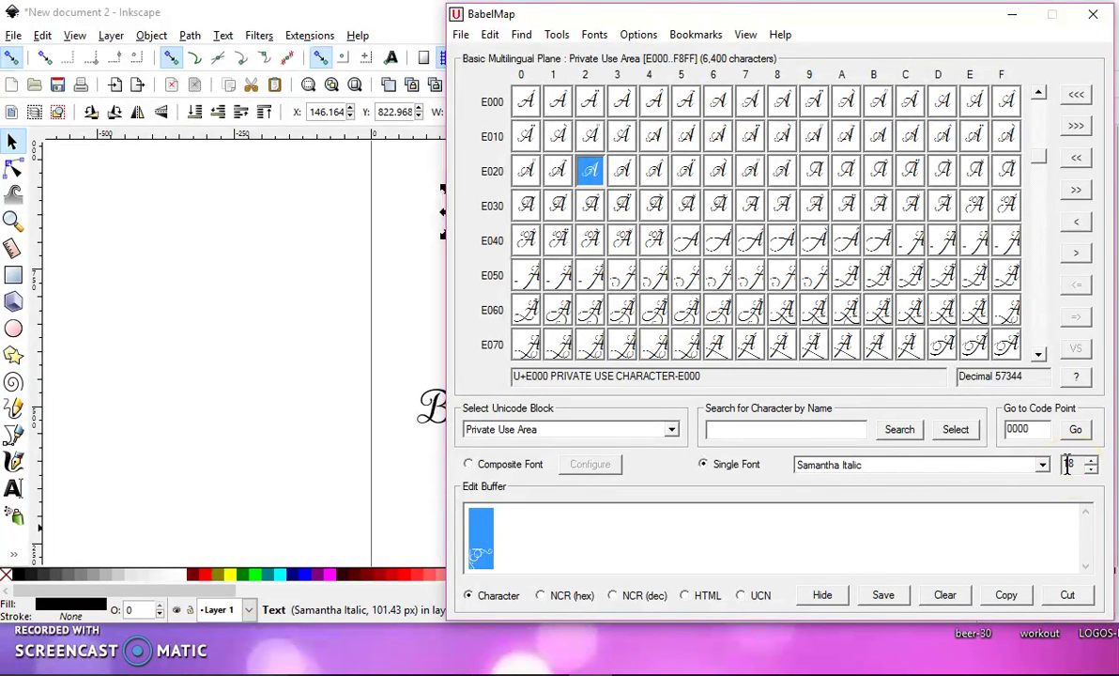
Step: Clear the leftover glyph from the edit buffer and preview the swash A variants from E000
drag(474, 569, 488, 559)
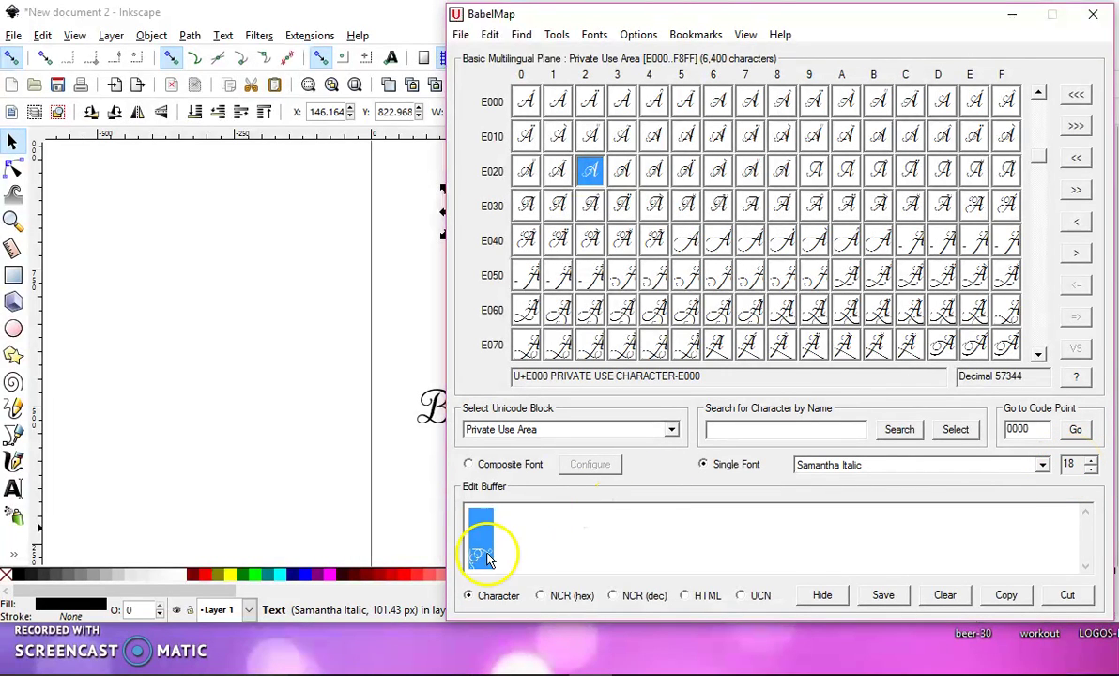
click(947, 594)
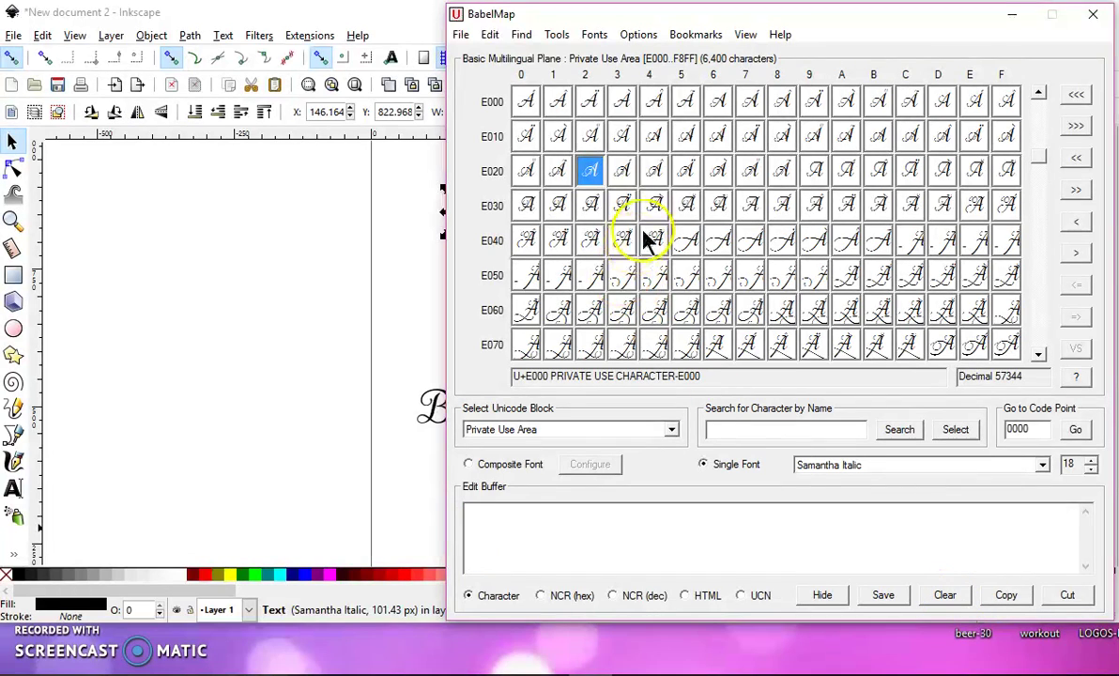
click(529, 103)
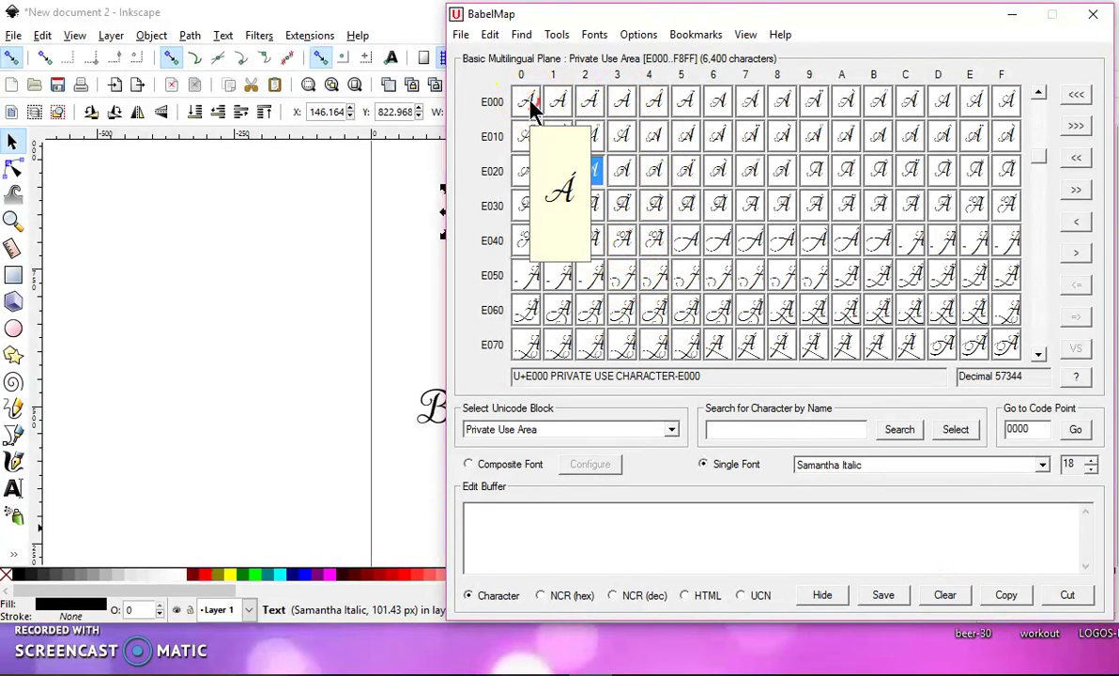
drag(530, 108, 536, 349)
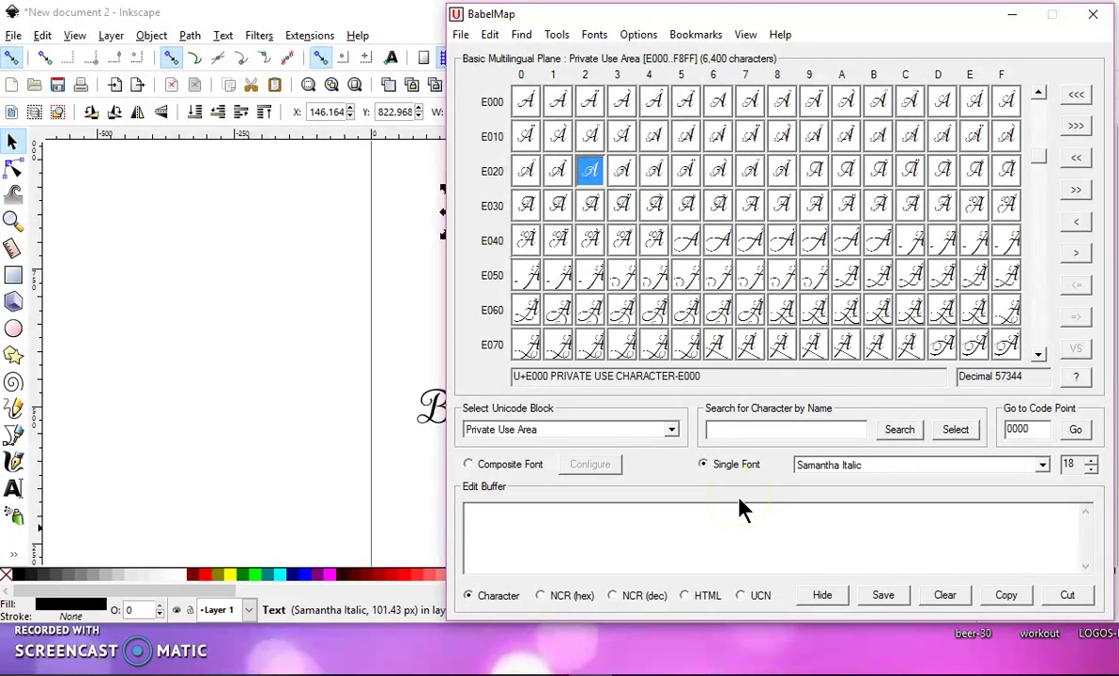
Step: Page through the glyph grid until the swash S variants are in view
click(1039, 326)
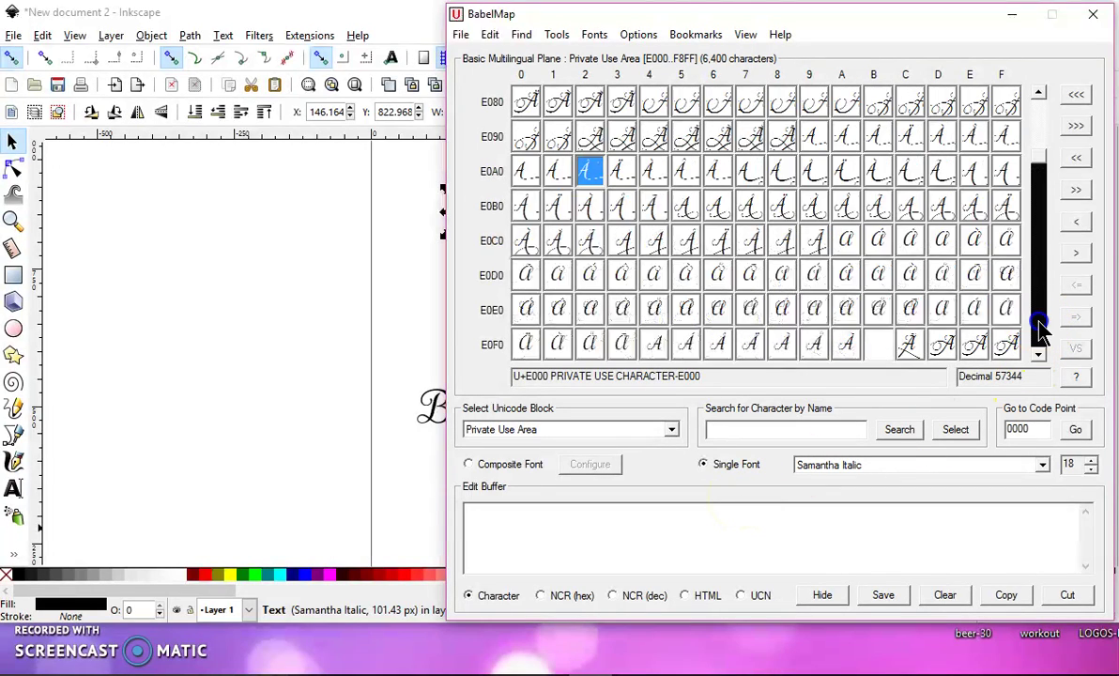
drag(1039, 327, 1037, 325)
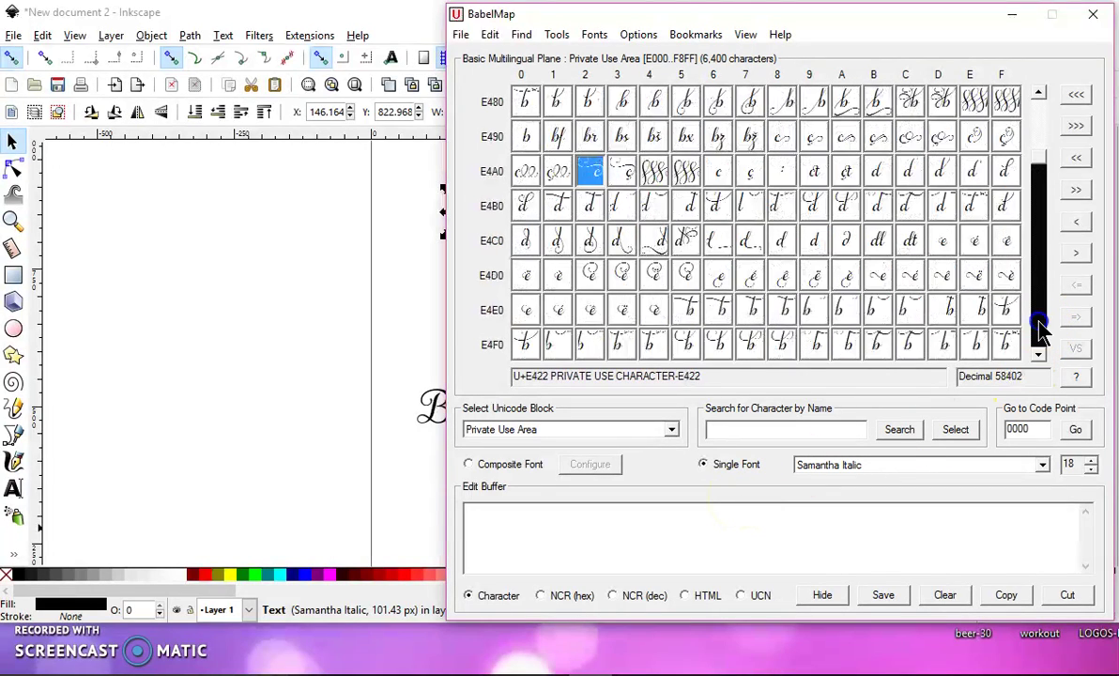
click(1042, 117)
drag(1042, 117, 1039, 113)
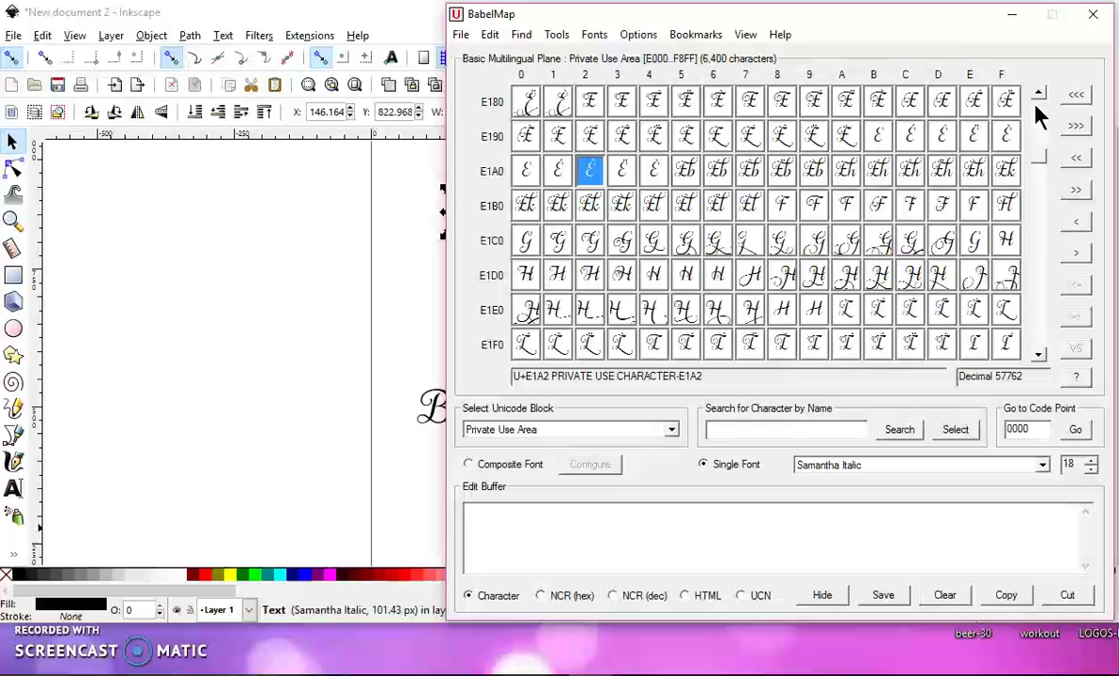
click(1037, 326)
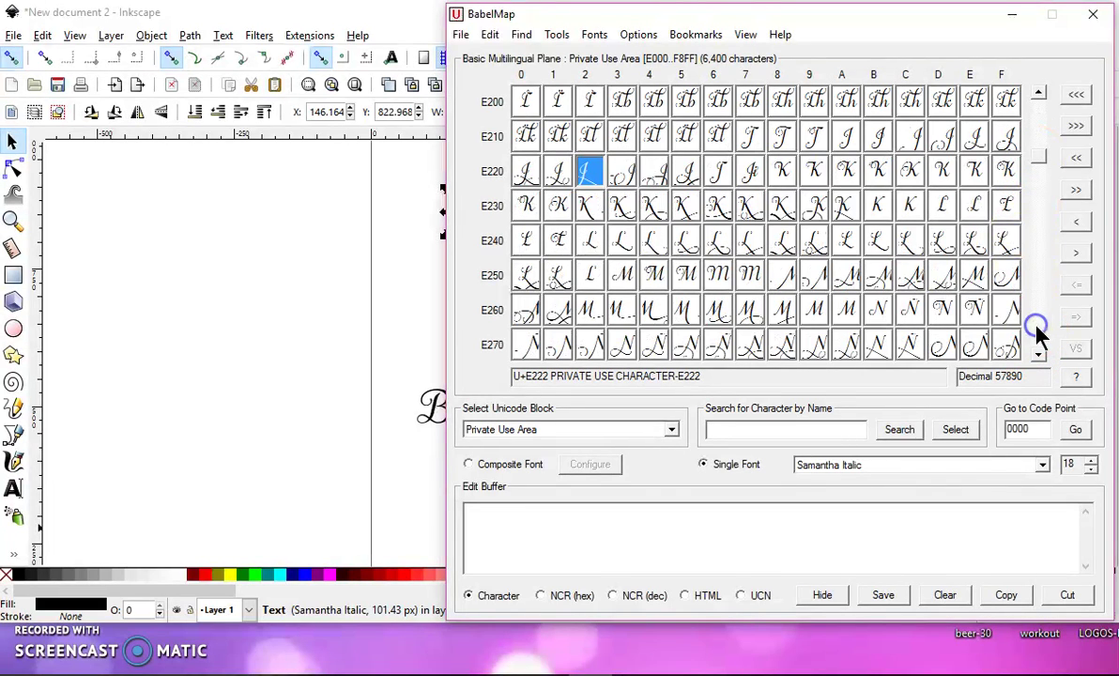
click(1038, 326)
click(1038, 326)
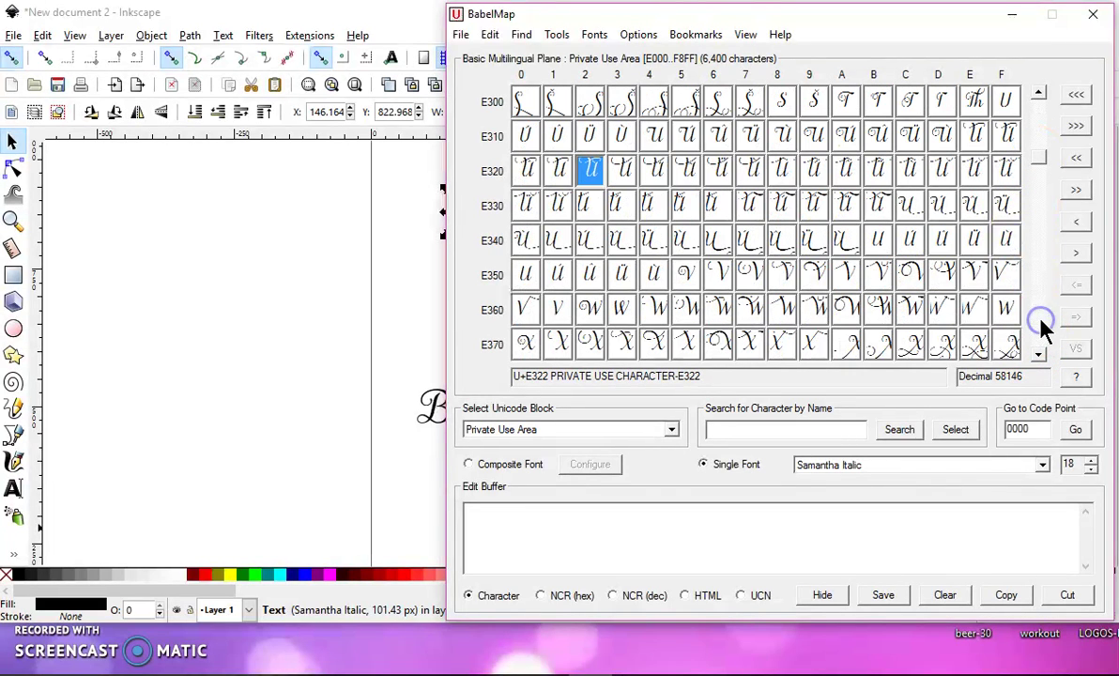
click(1037, 93)
click(1037, 93)
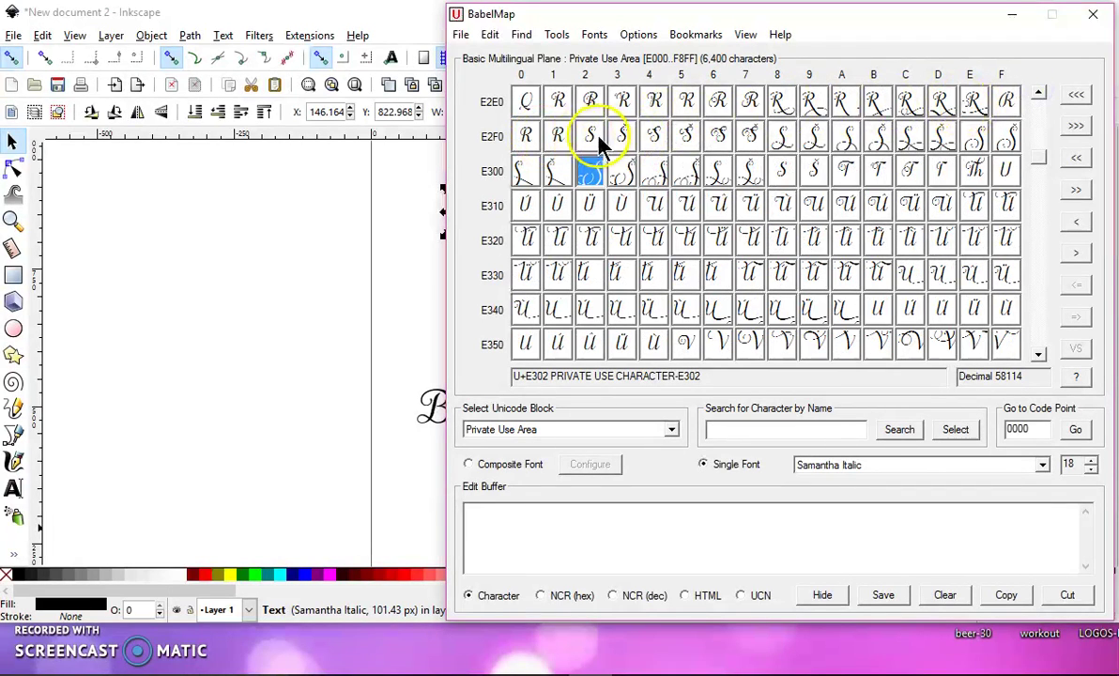
mouse_move(595, 141)
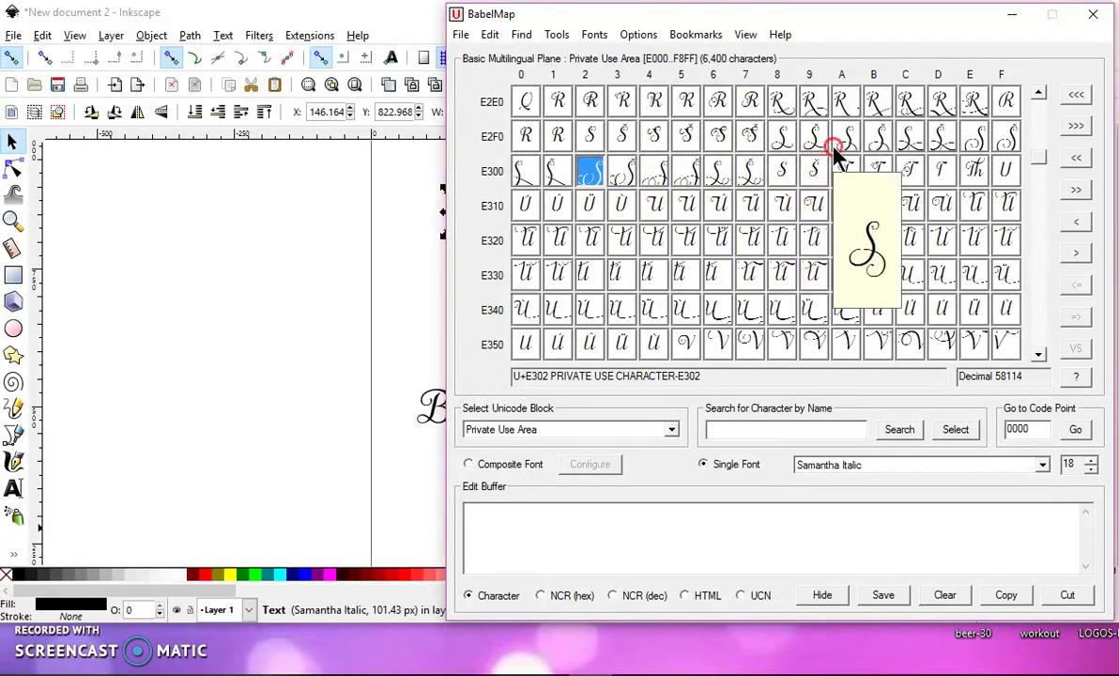
Step: Add swash S glyph E2FE to the edit buffer and set the display size to 18
double_click(976, 142)
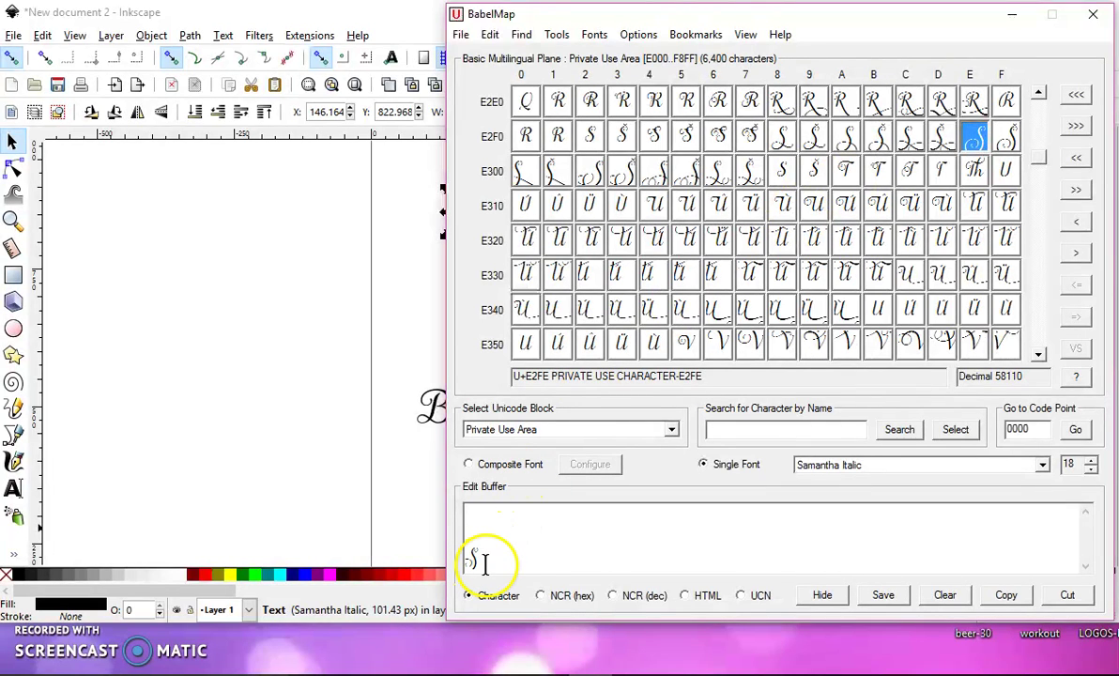
click(1091, 469)
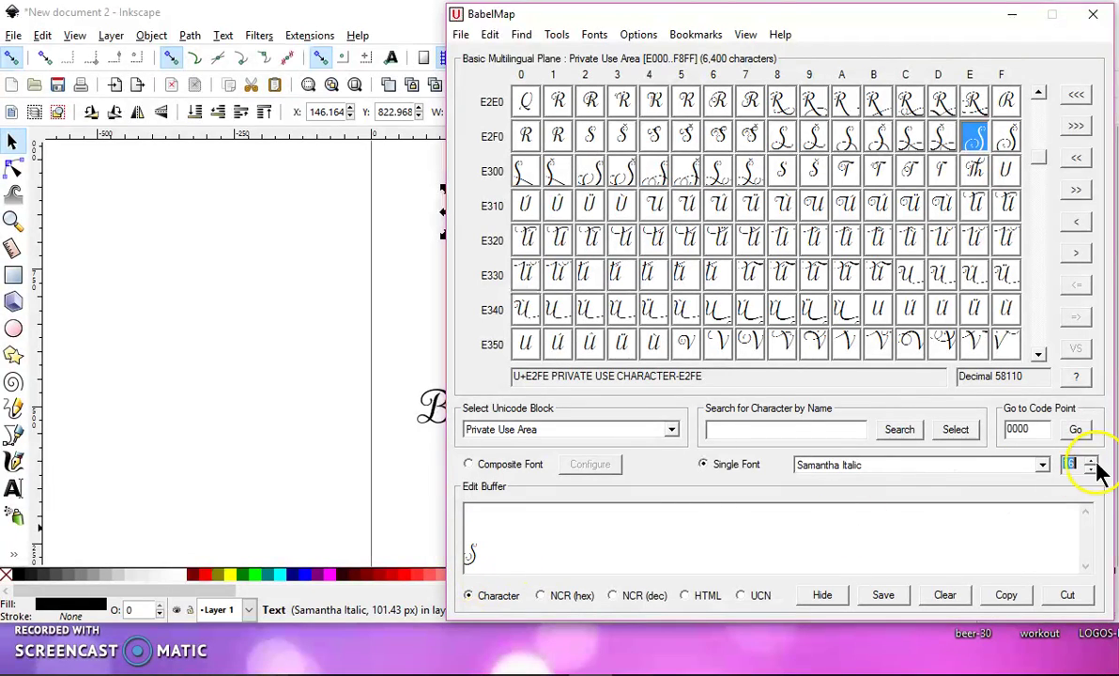
click(1091, 459)
click(1091, 459)
click(1091, 459)
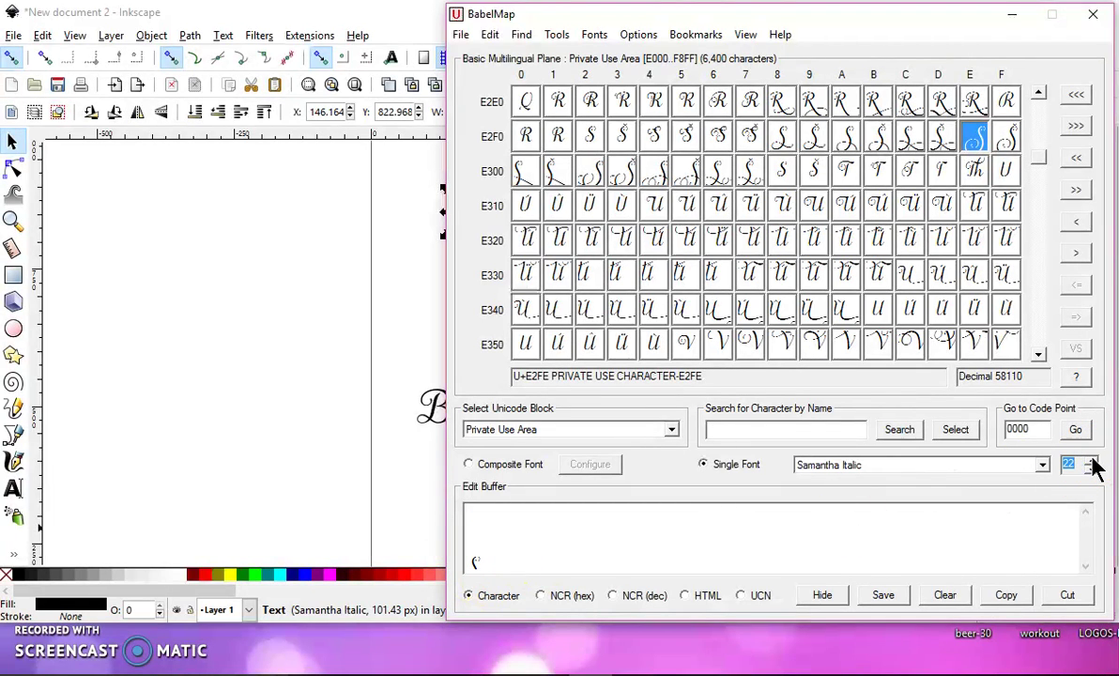
click(1092, 460)
click(1092, 460)
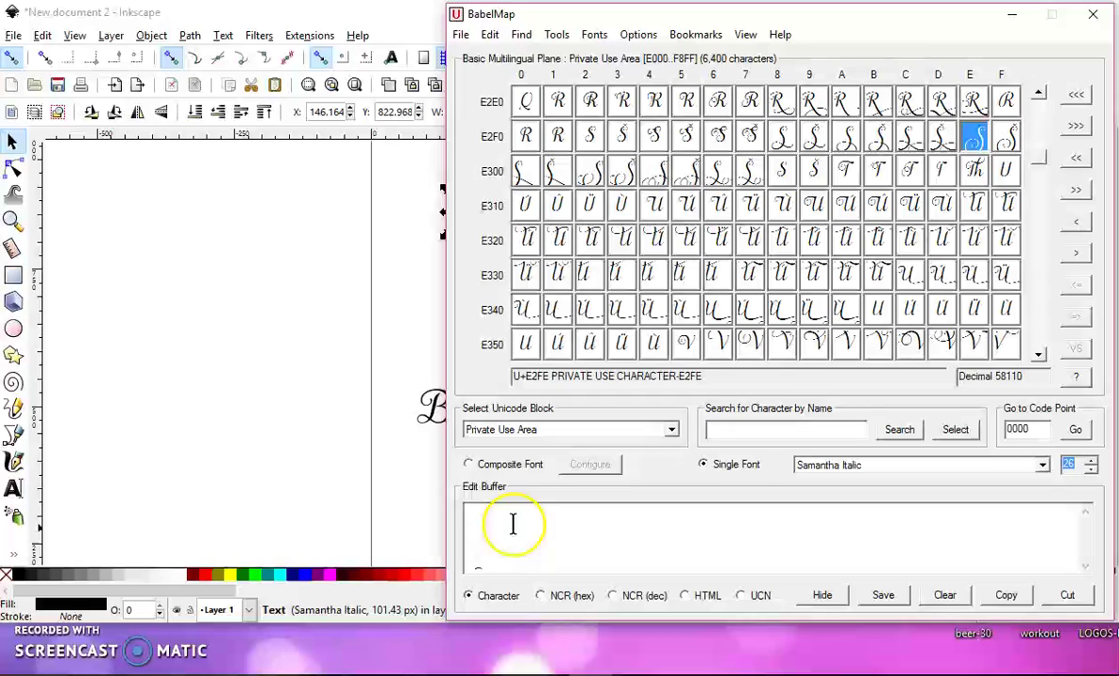
click(1090, 470)
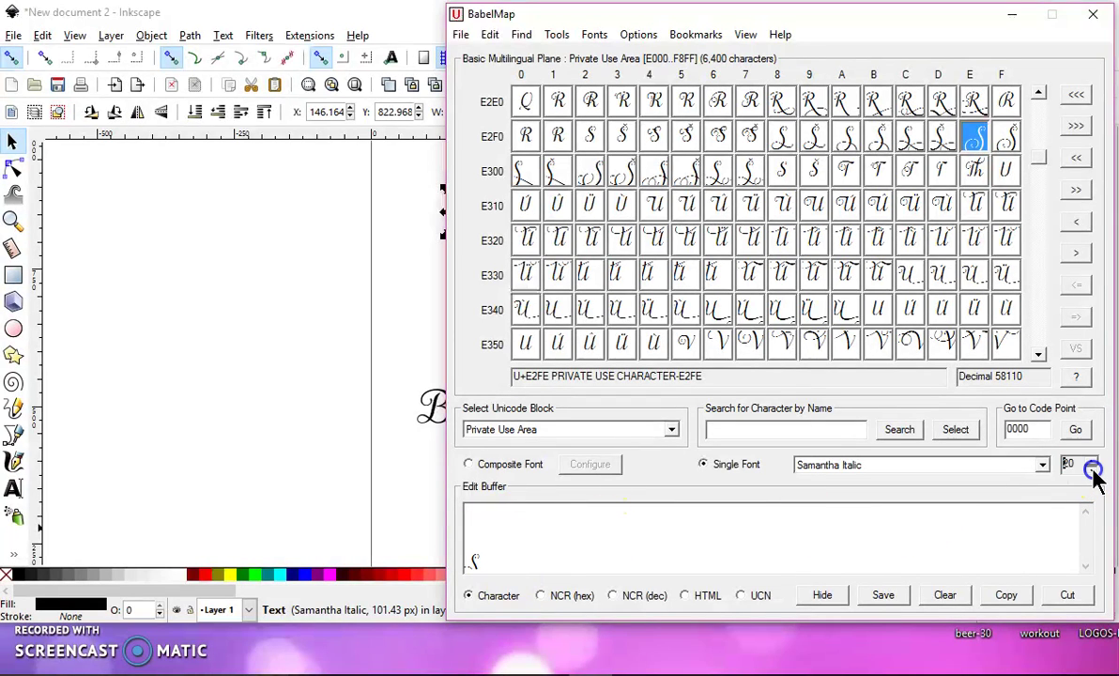
click(1091, 470)
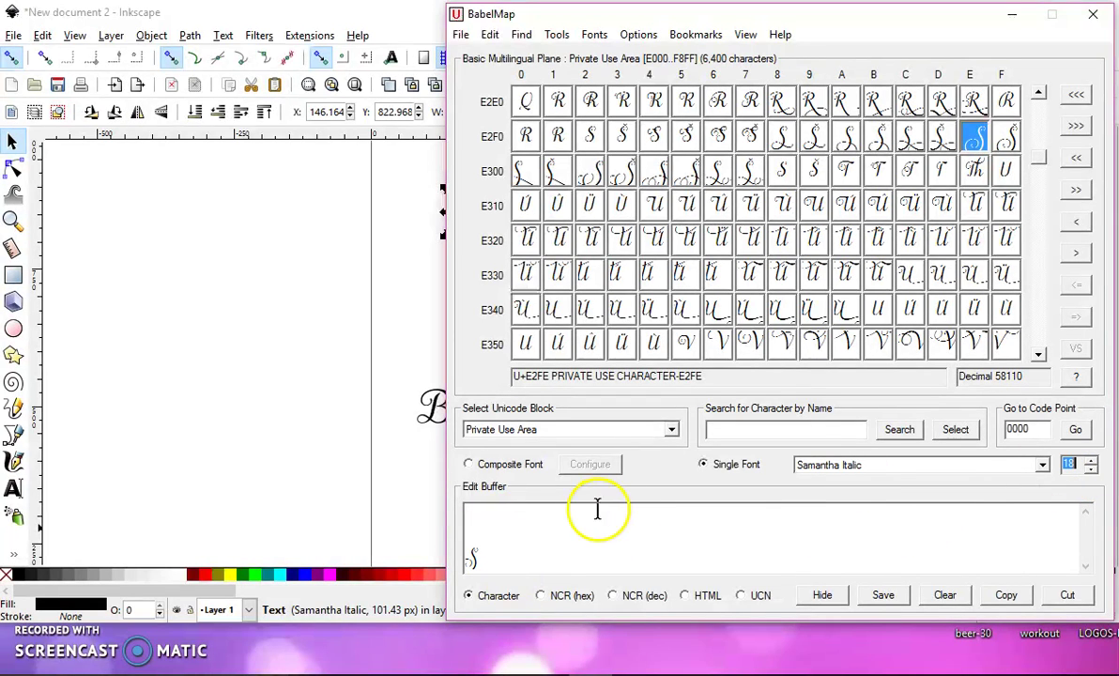
click(977, 138)
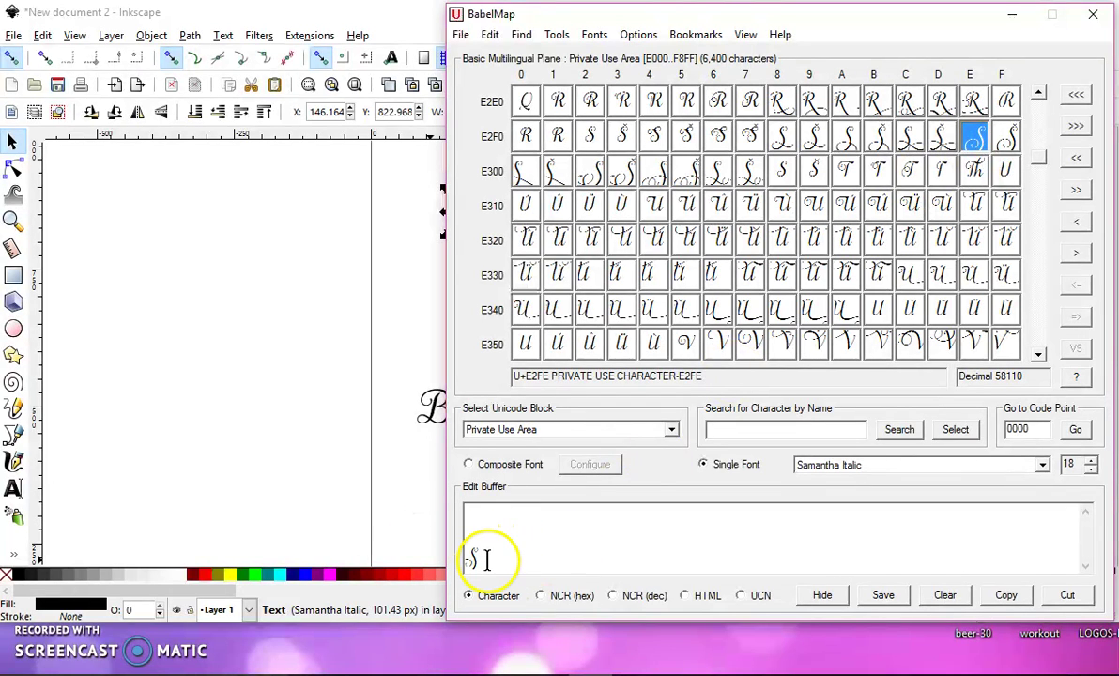
Step: Copy the swash S from the edit buffer, then return to Inkscape with nothing selected
drag(481, 559, 454, 563)
click(1006, 595)
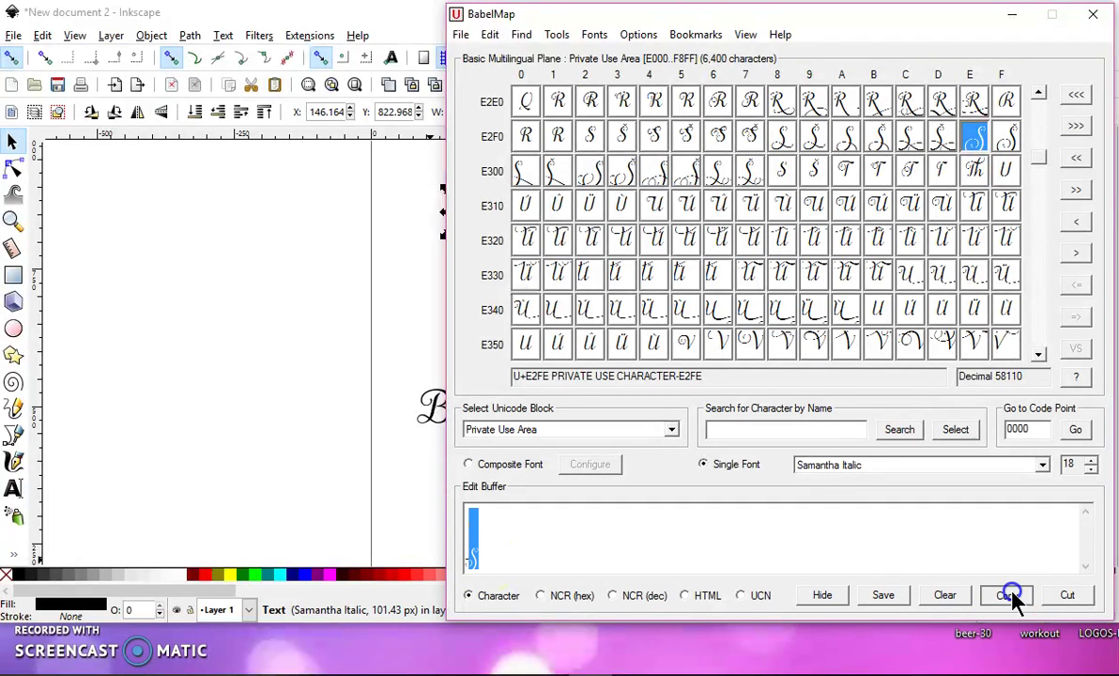
click(427, 252)
click(395, 261)
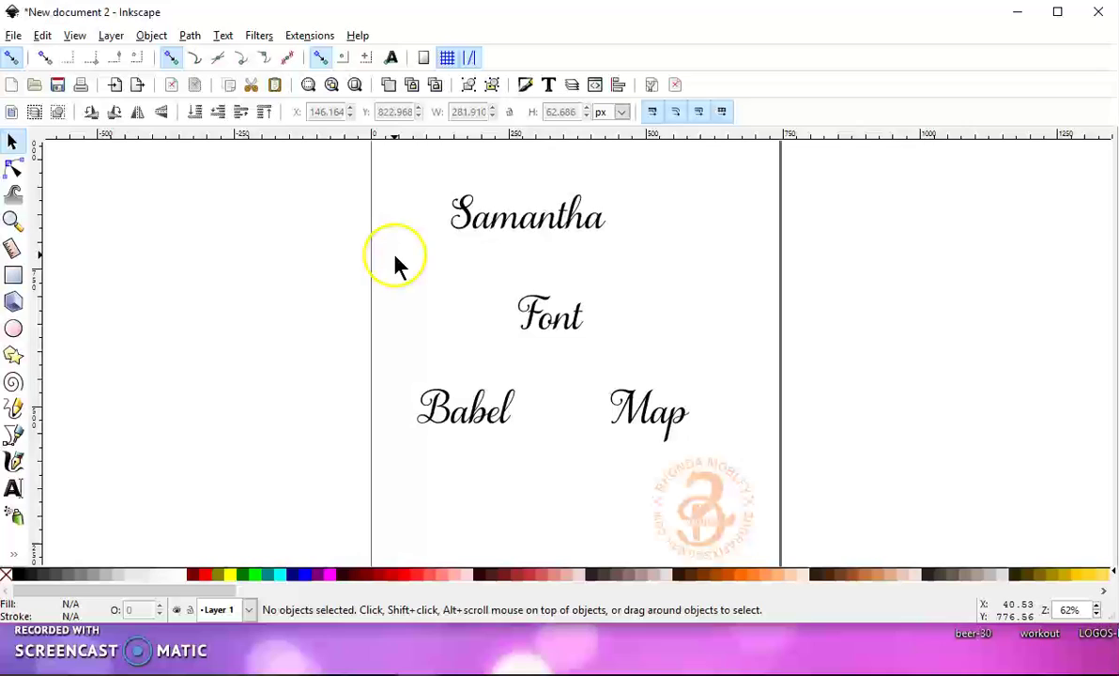
click(13, 489)
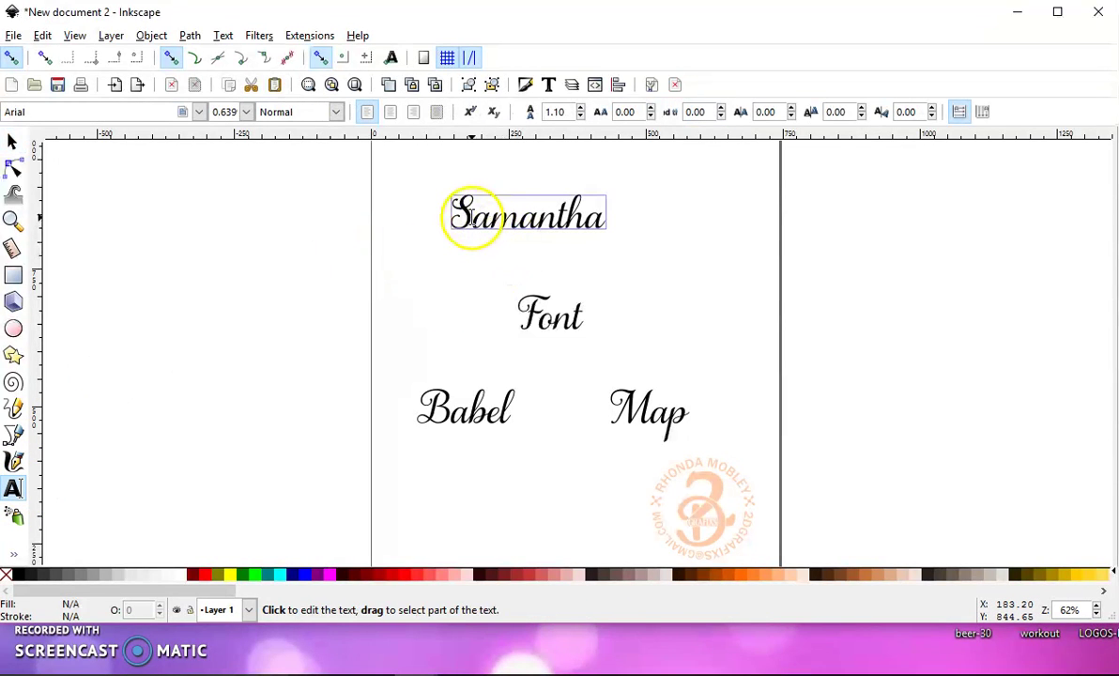
click(472, 217)
drag(469, 217, 445, 215)
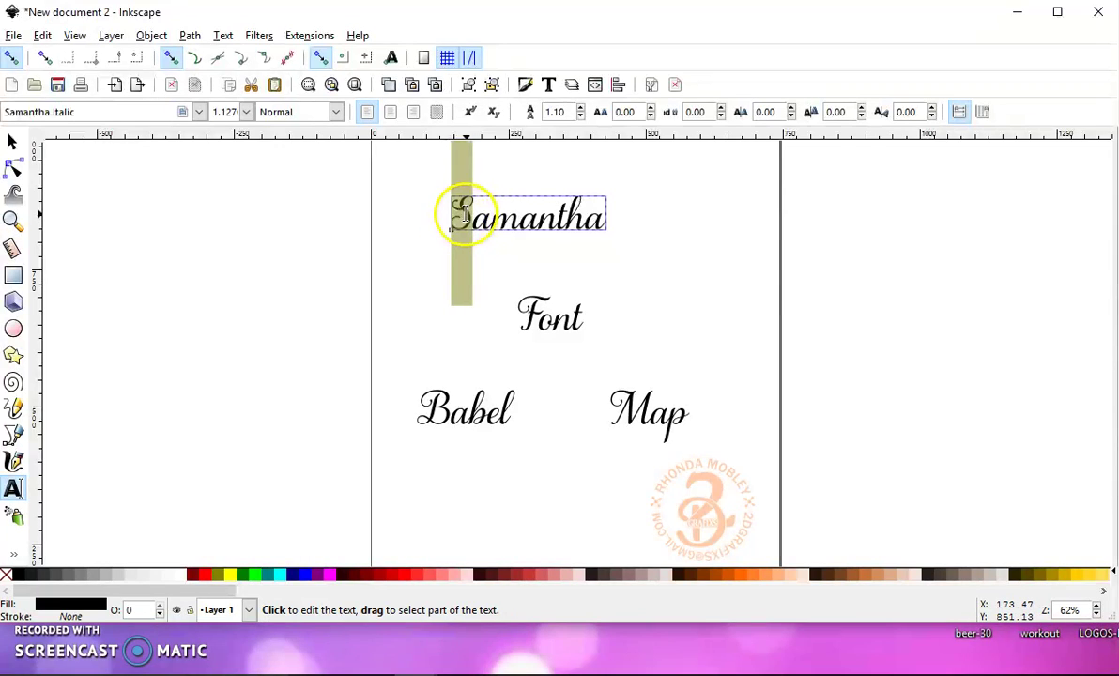
right_click(464, 214)
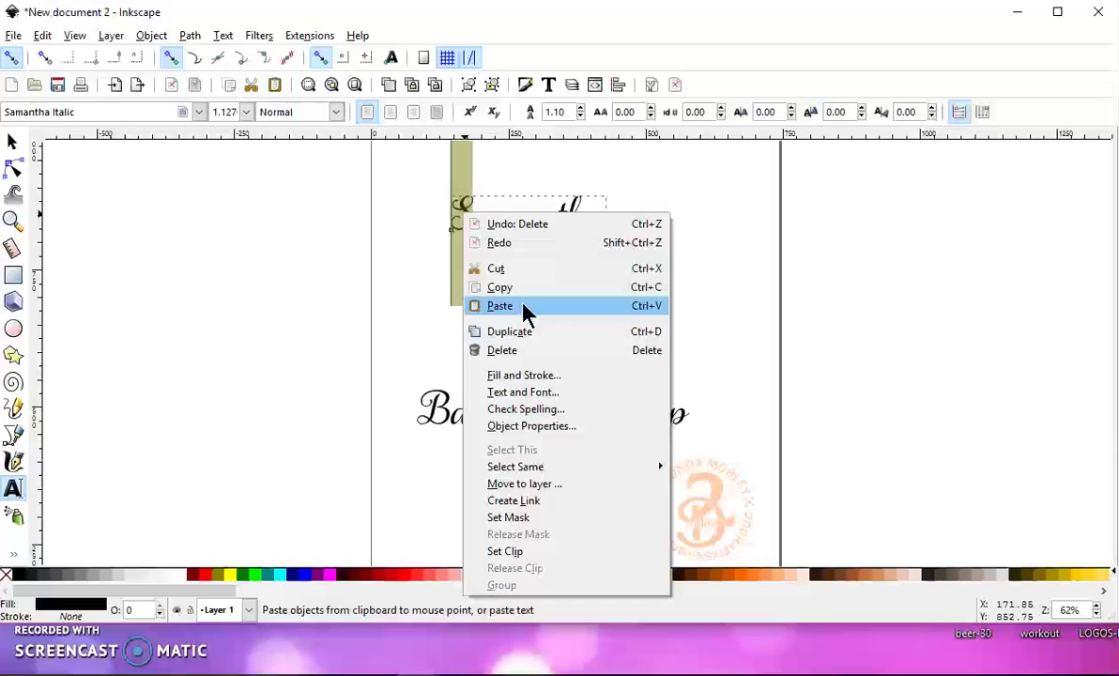
click(497, 307)
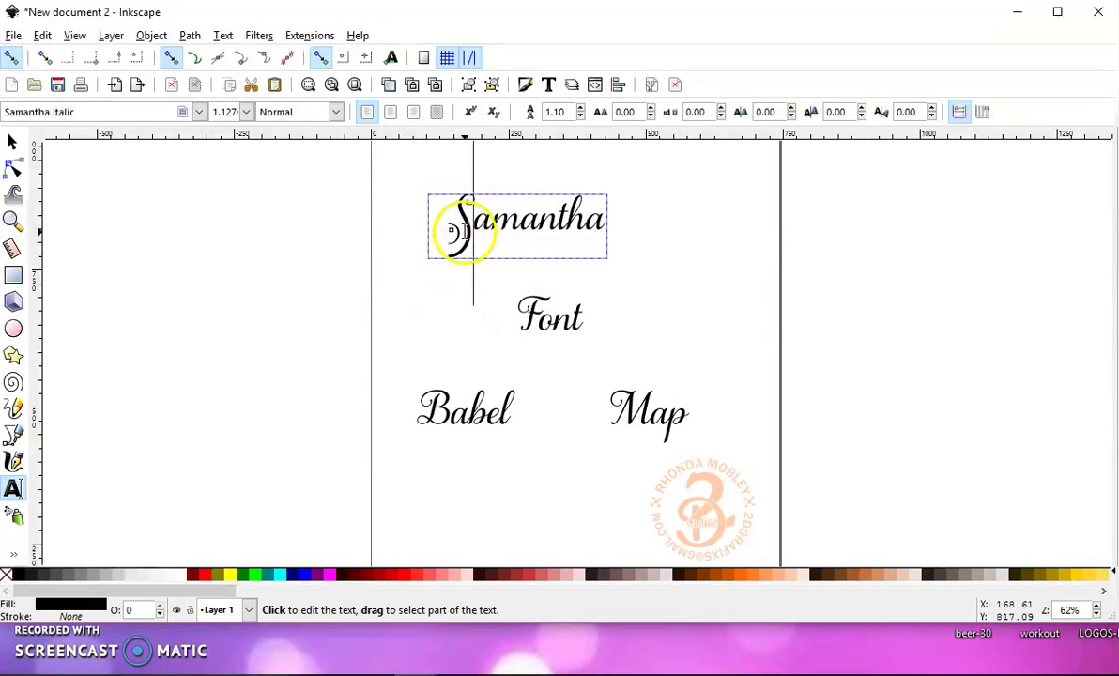
ctrl+scroll(460, 232, up, 1)
ctrl+scroll(460, 232, down, 2)
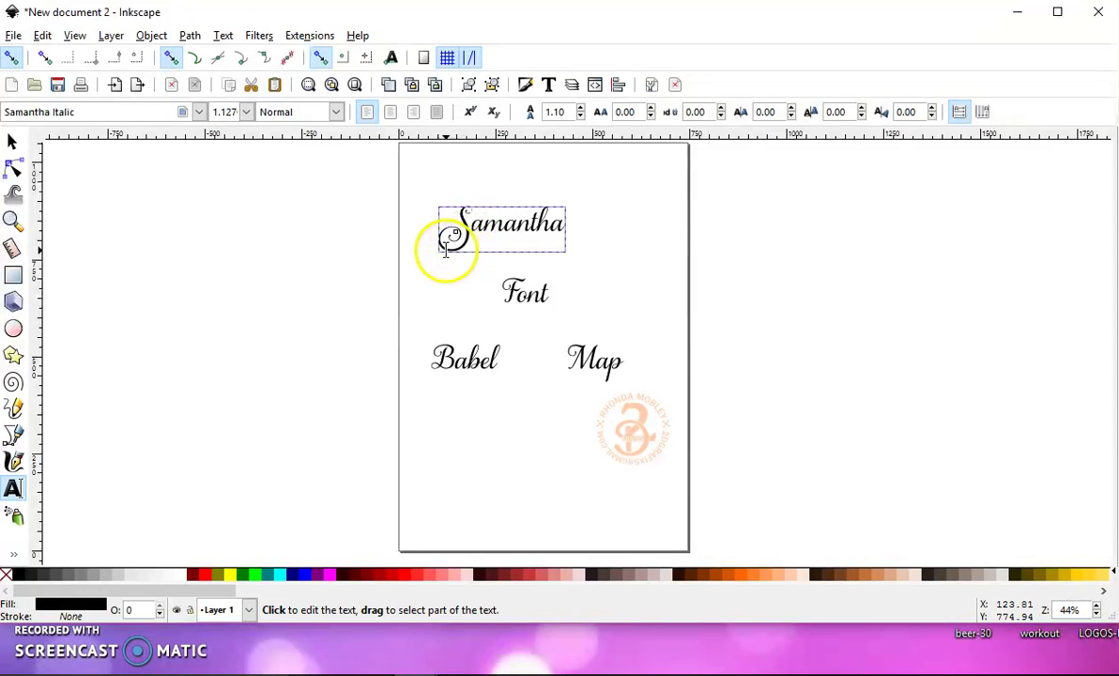
ctrl+scroll(446, 253, up, 1)
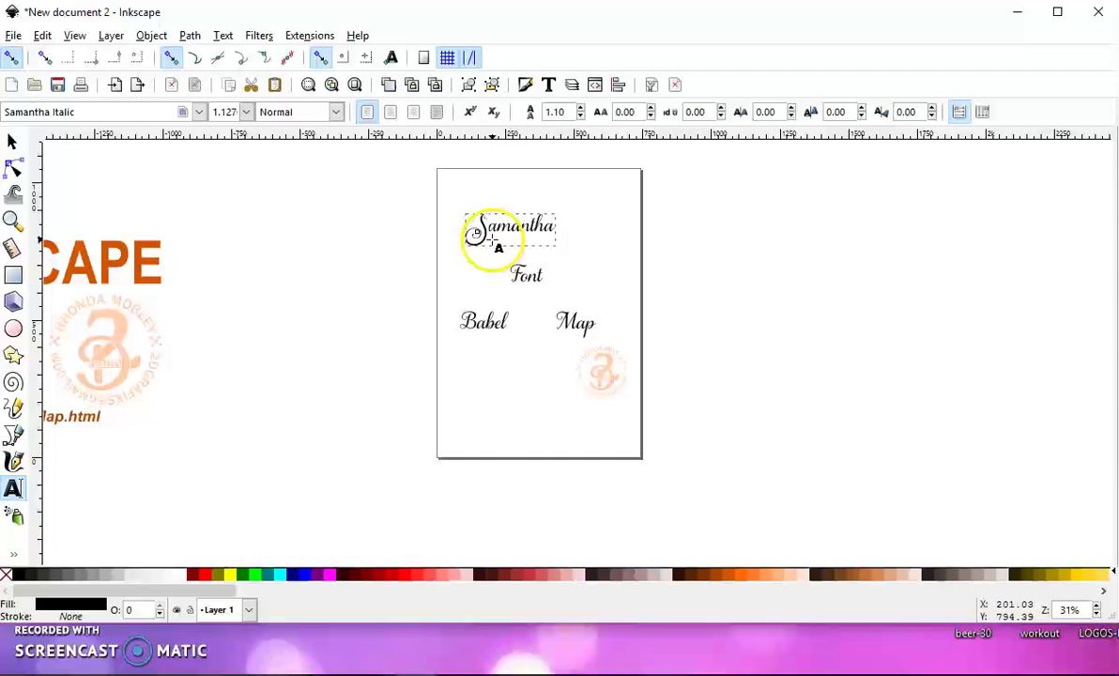
ctrl+scroll(497, 247, down, 2)
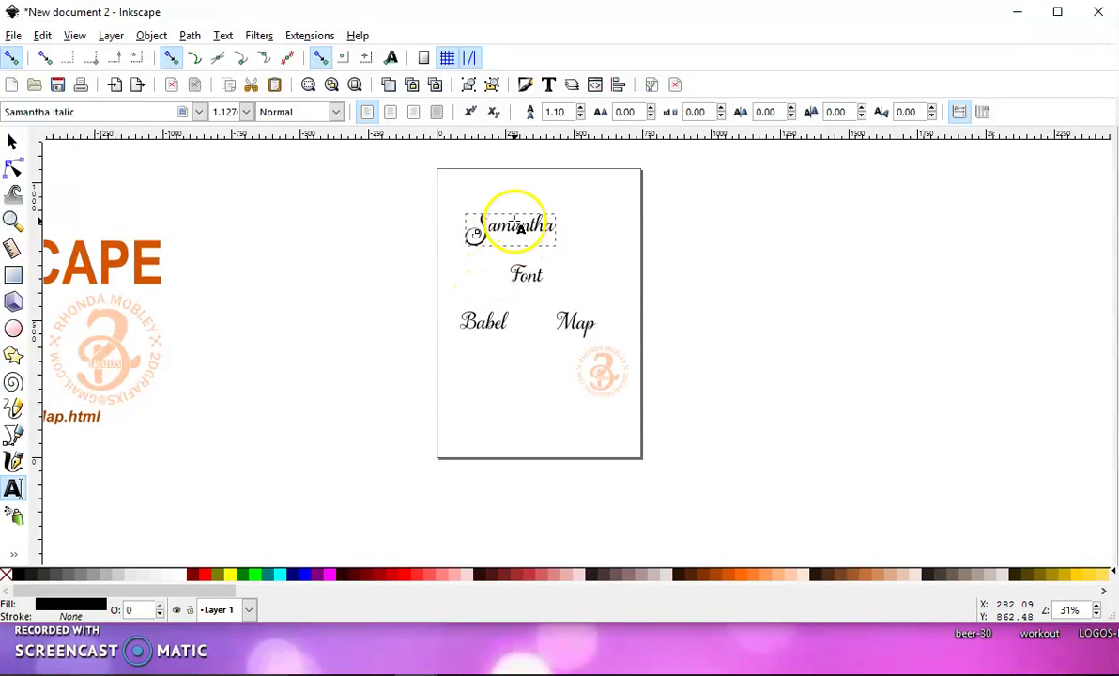
ctrl+scroll(514, 225, up, 1)
click(190, 36)
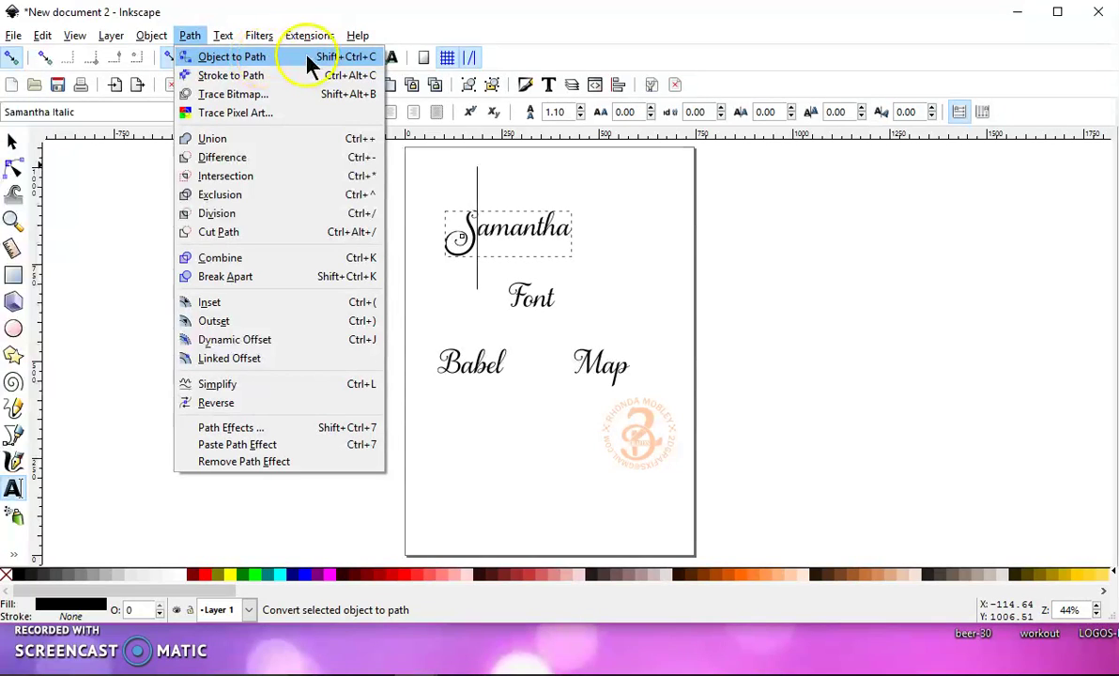
click(562, 225)
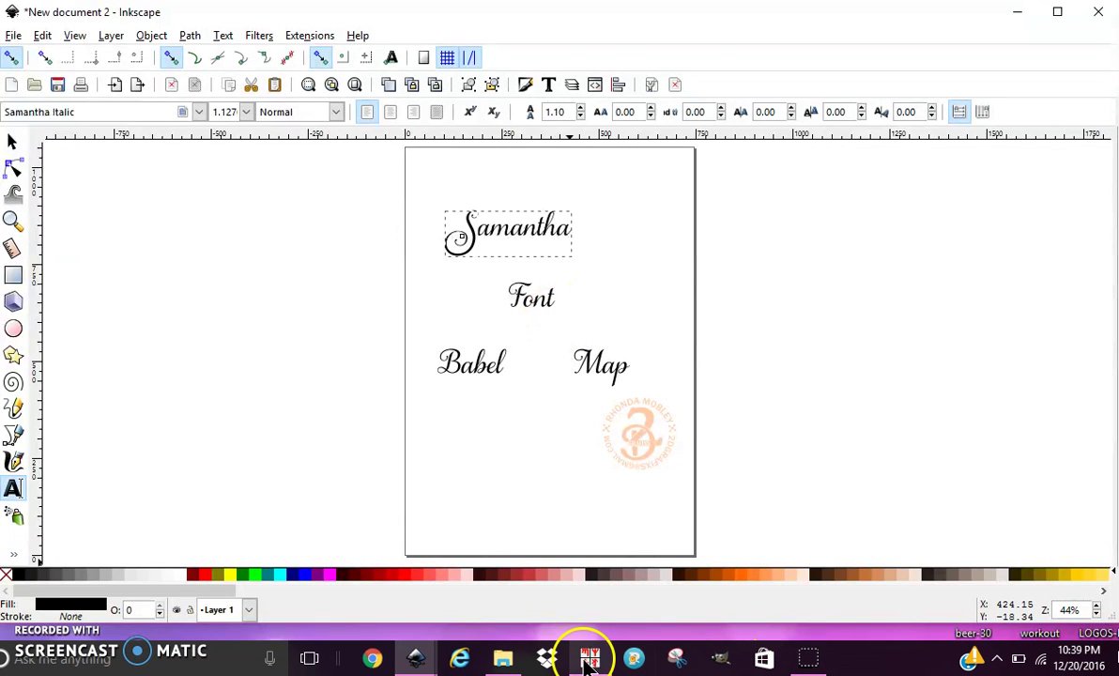
Step: Scroll BabelMap to row E3D0, place swash glyph E405 in the edit buffer and copy it
click(589, 659)
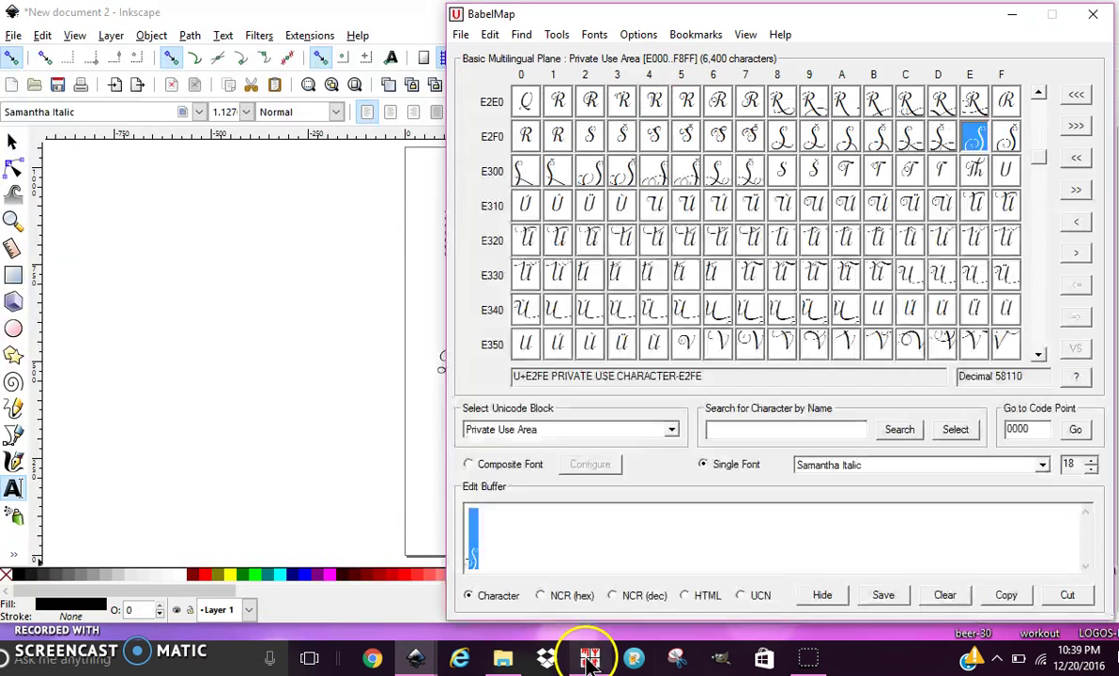
click(1038, 355)
click(1039, 355)
drag(1038, 355, 1038, 355)
drag(652, 175, 849, 187)
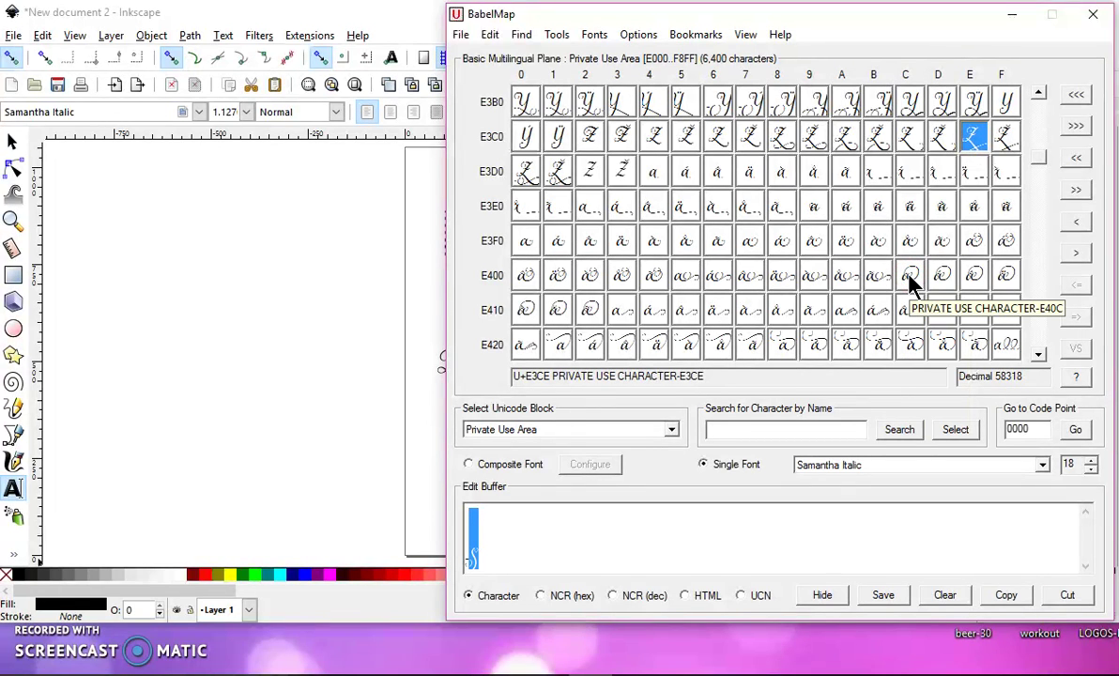
double_click(684, 275)
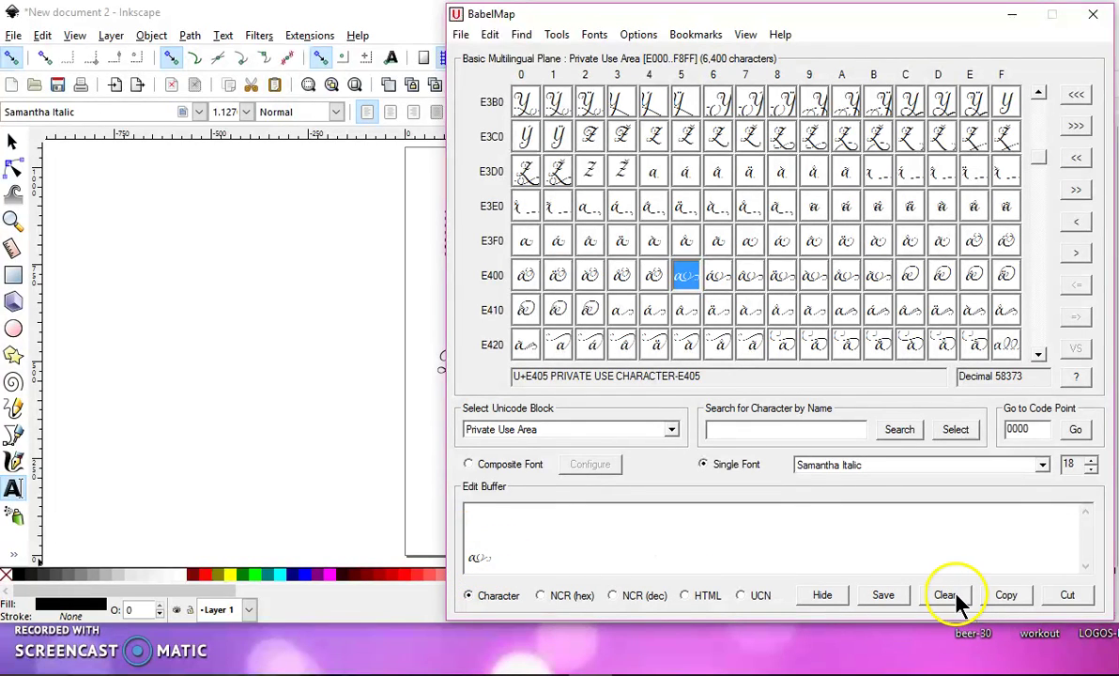
double_click(687, 277)
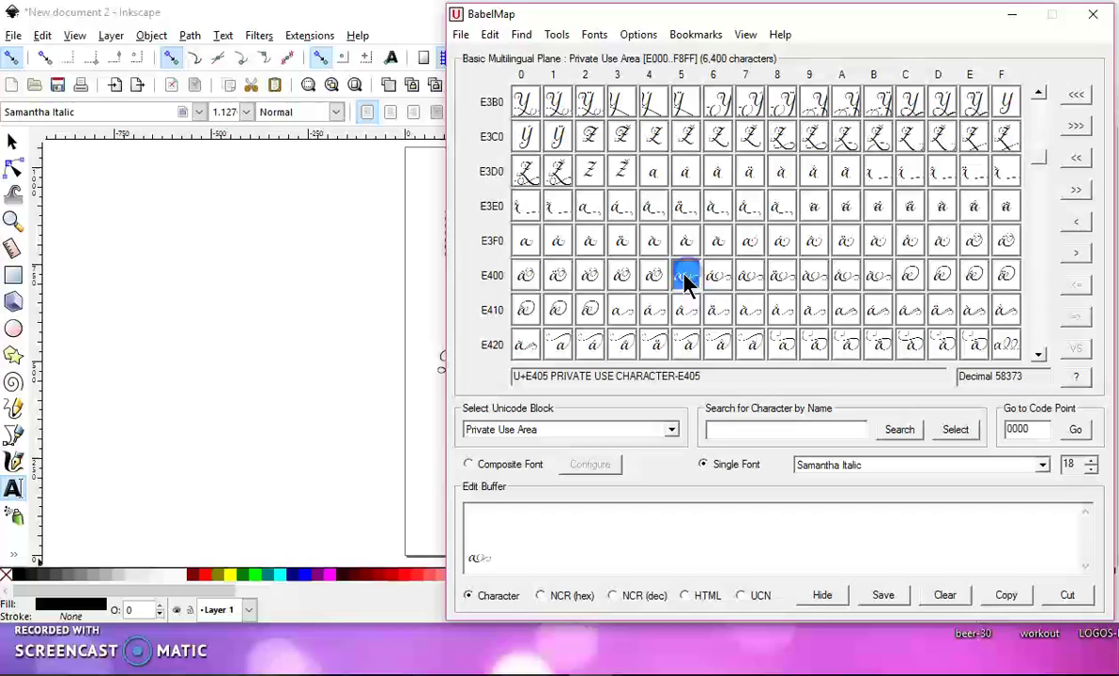
drag(499, 556, 468, 555)
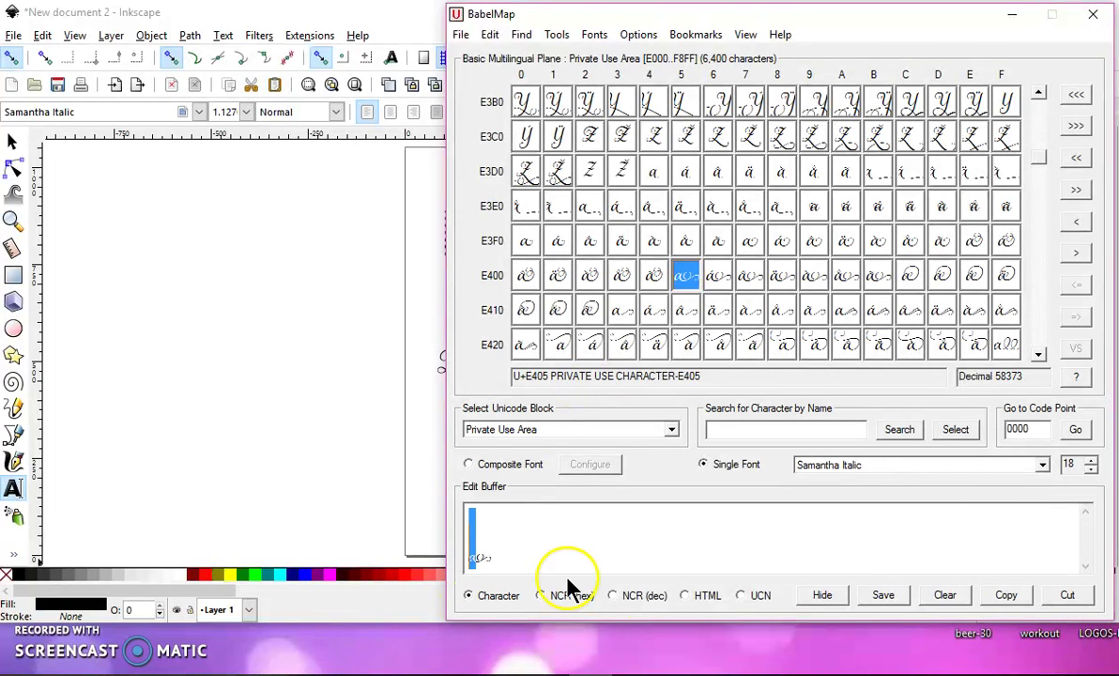
click(1007, 595)
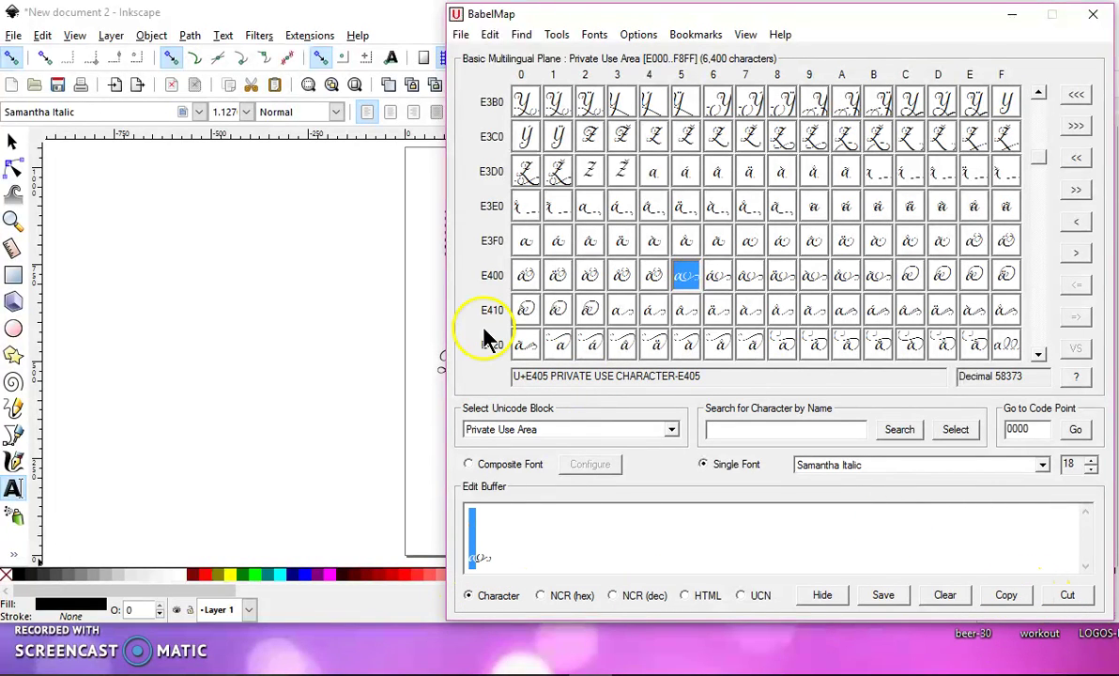
Step: Paste the trailing-swash a glyph at the end of Samantha and reselect the whole text
click(429, 302)
click(445, 308)
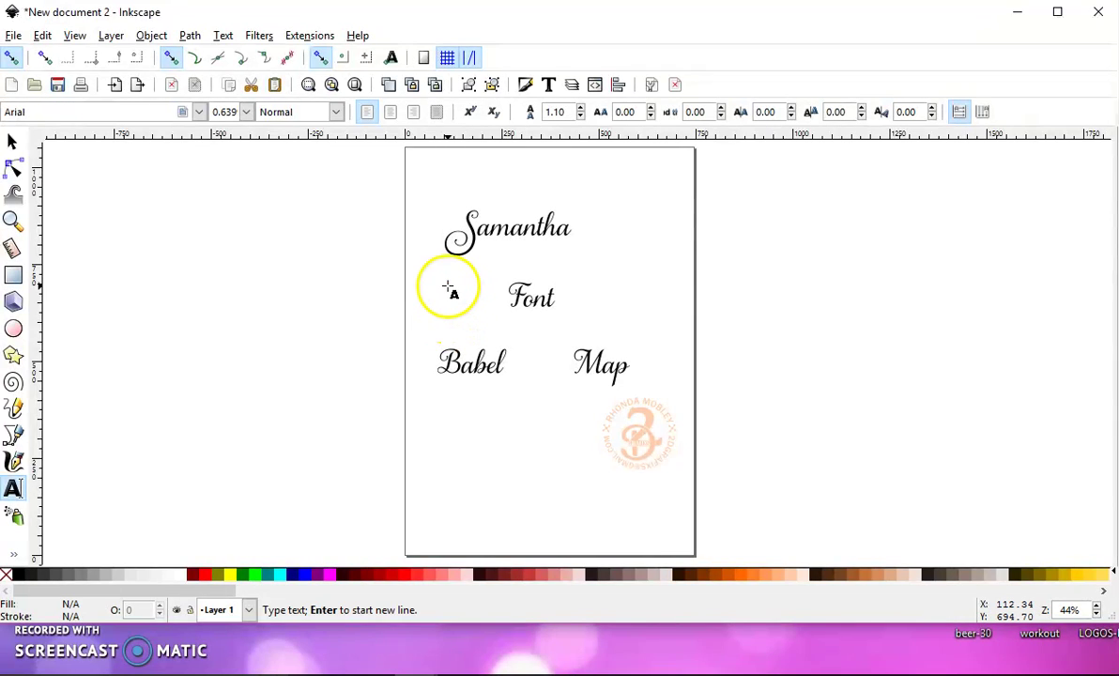
click(13, 487)
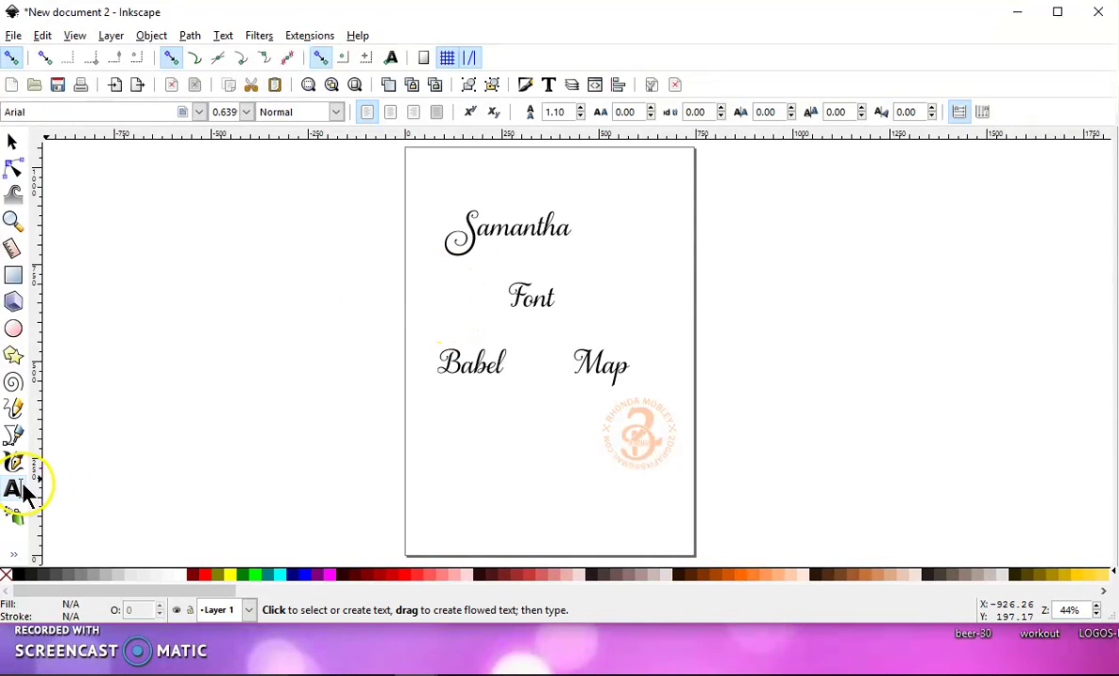
click(563, 228)
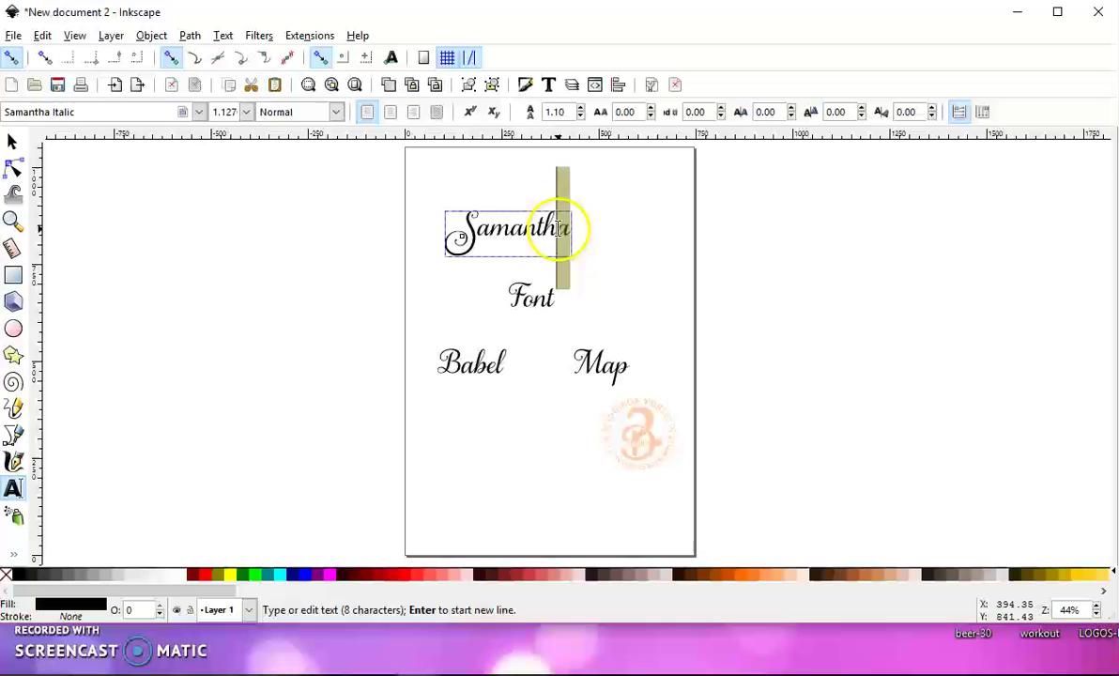
right_click(563, 227)
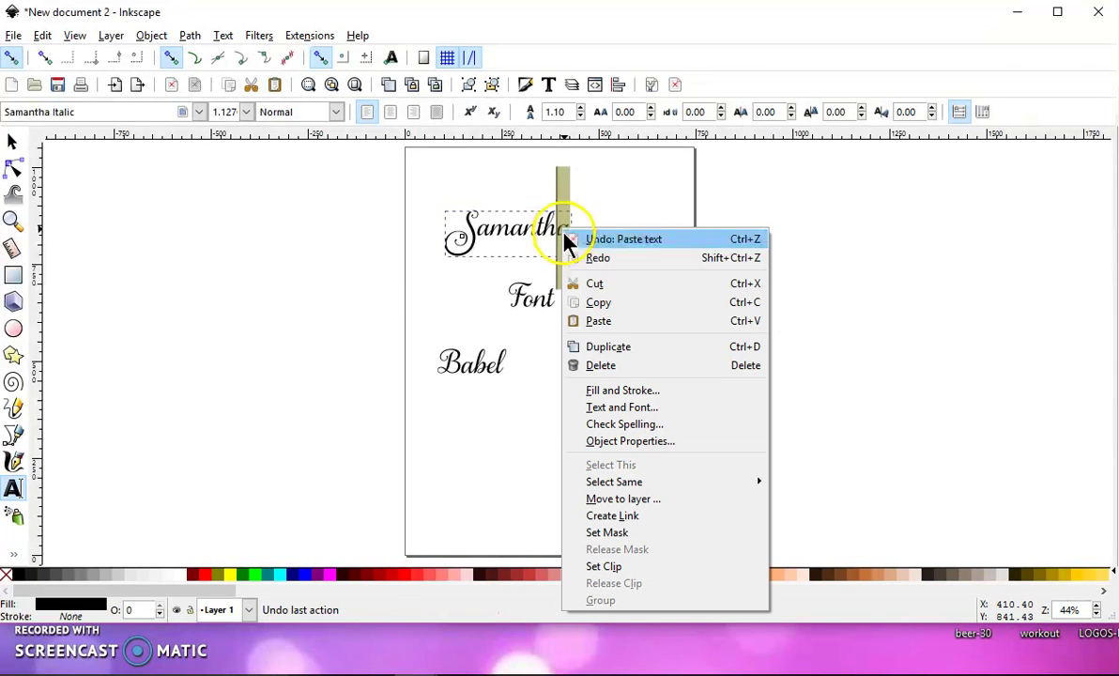
click(595, 312)
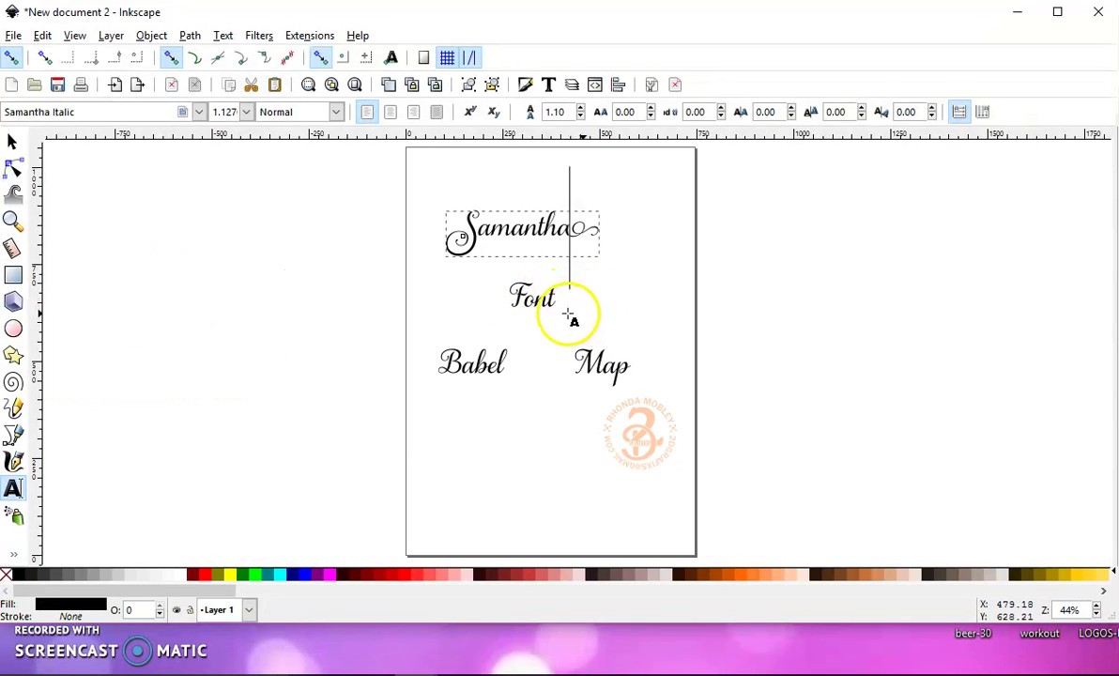
click(13, 141)
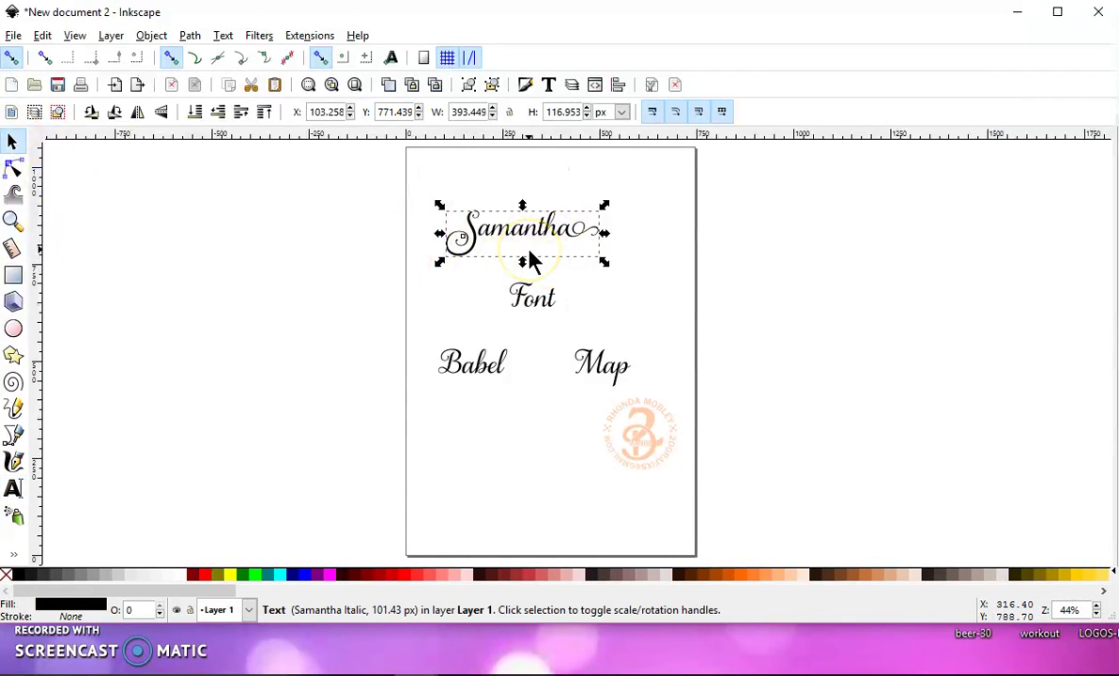
Step: Convert Samantha to one unioned path, move it off the page upper left, and outset it
click(190, 36)
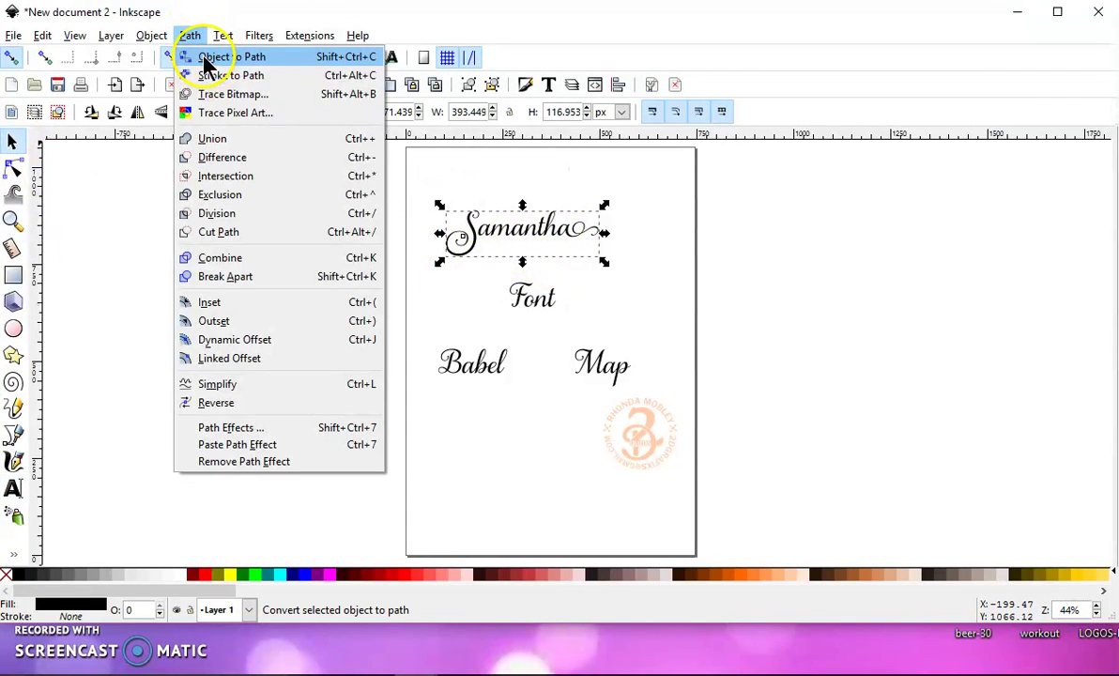
click(214, 57)
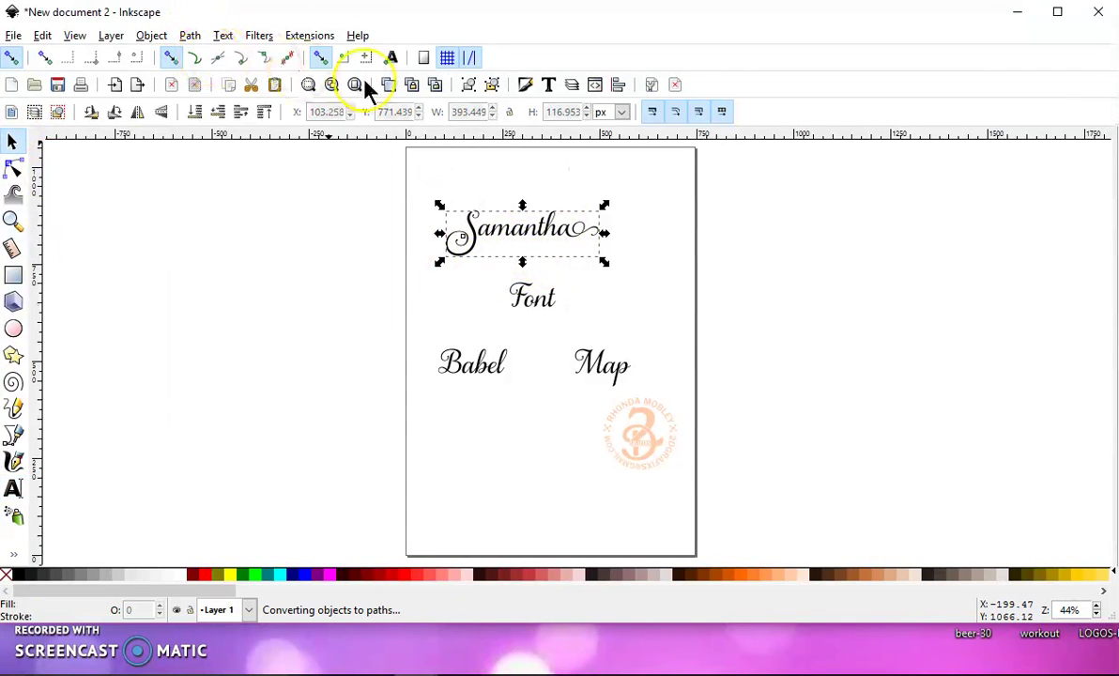
click(190, 36)
click(223, 136)
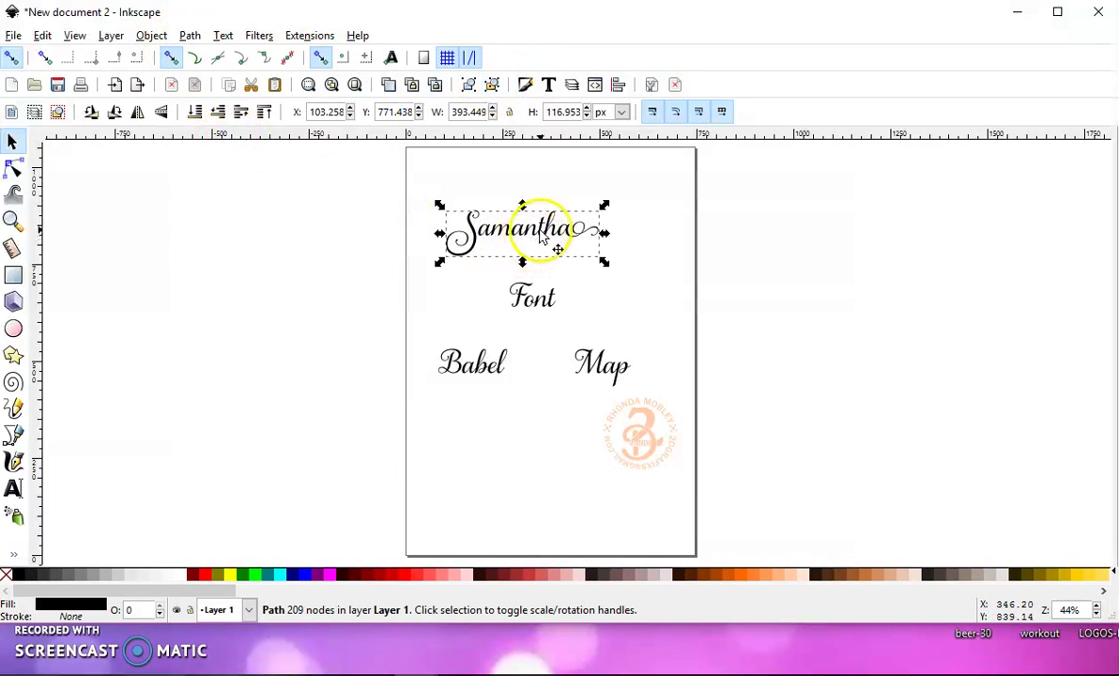
drag(542, 236, 330, 324)
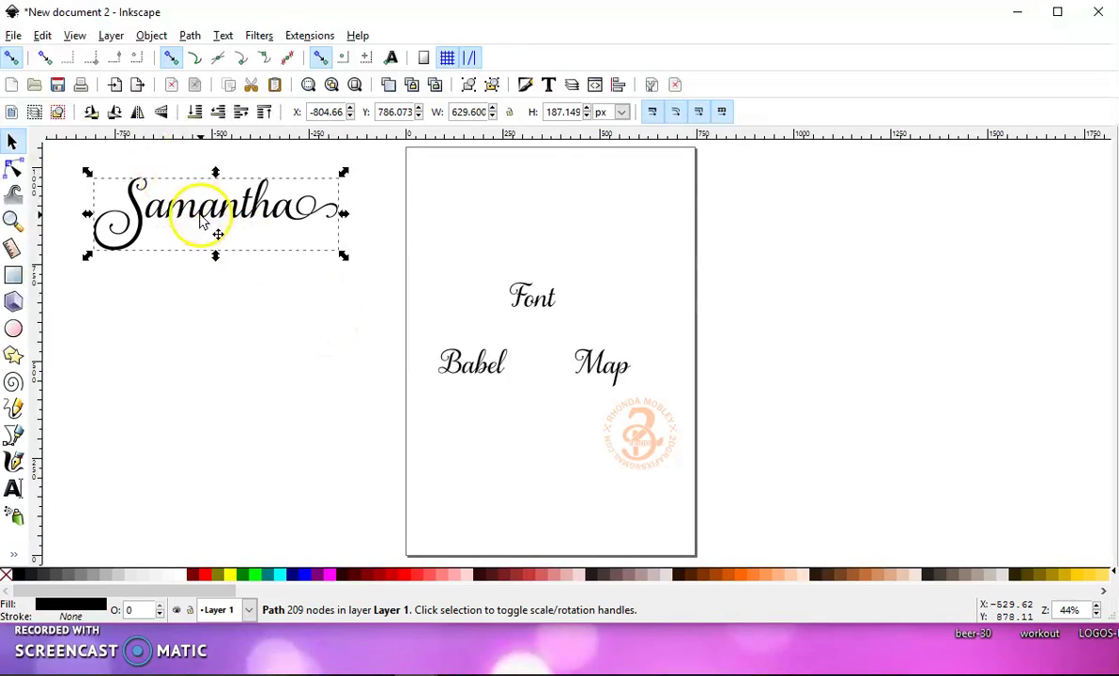
click(189, 36)
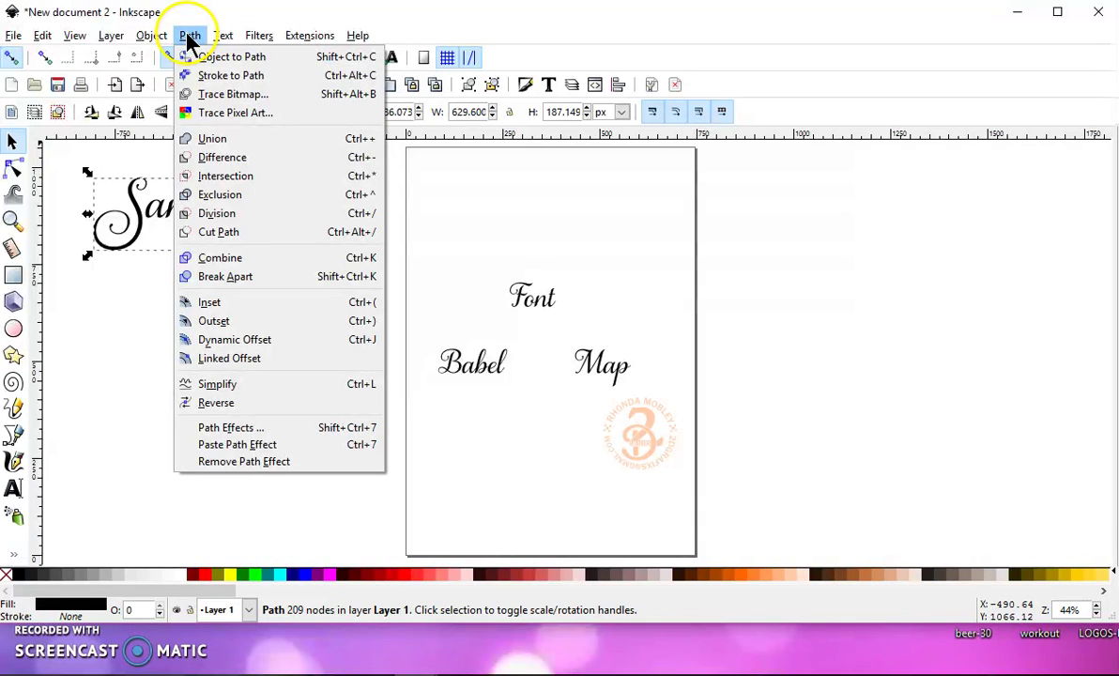
click(250, 320)
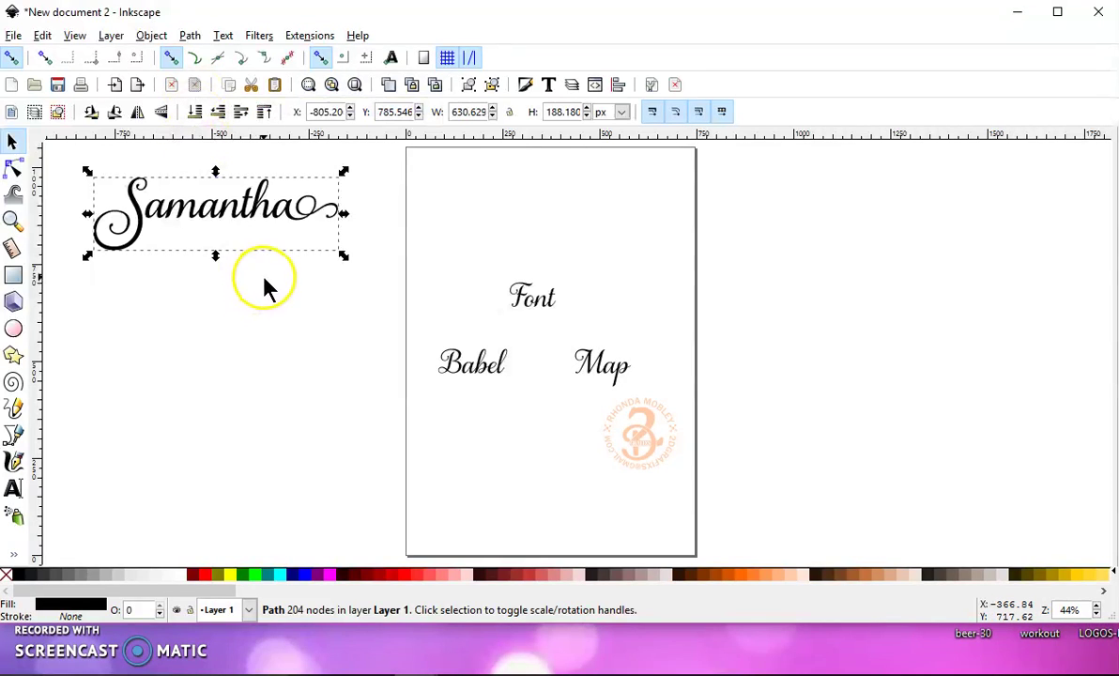
click(42, 36)
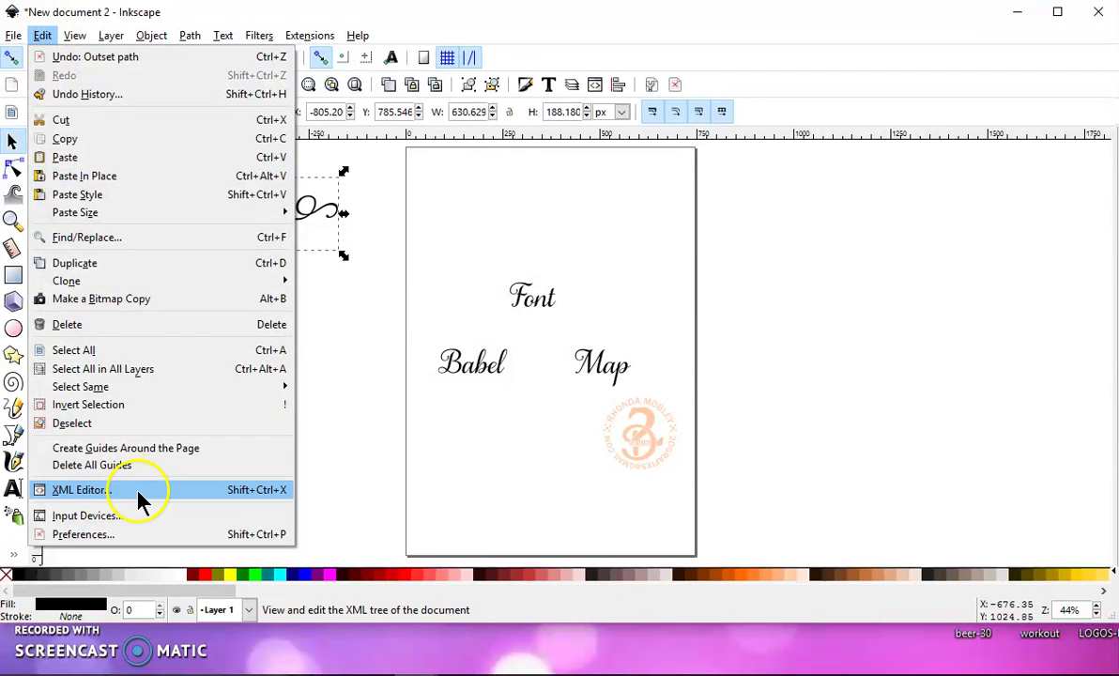
click(148, 533)
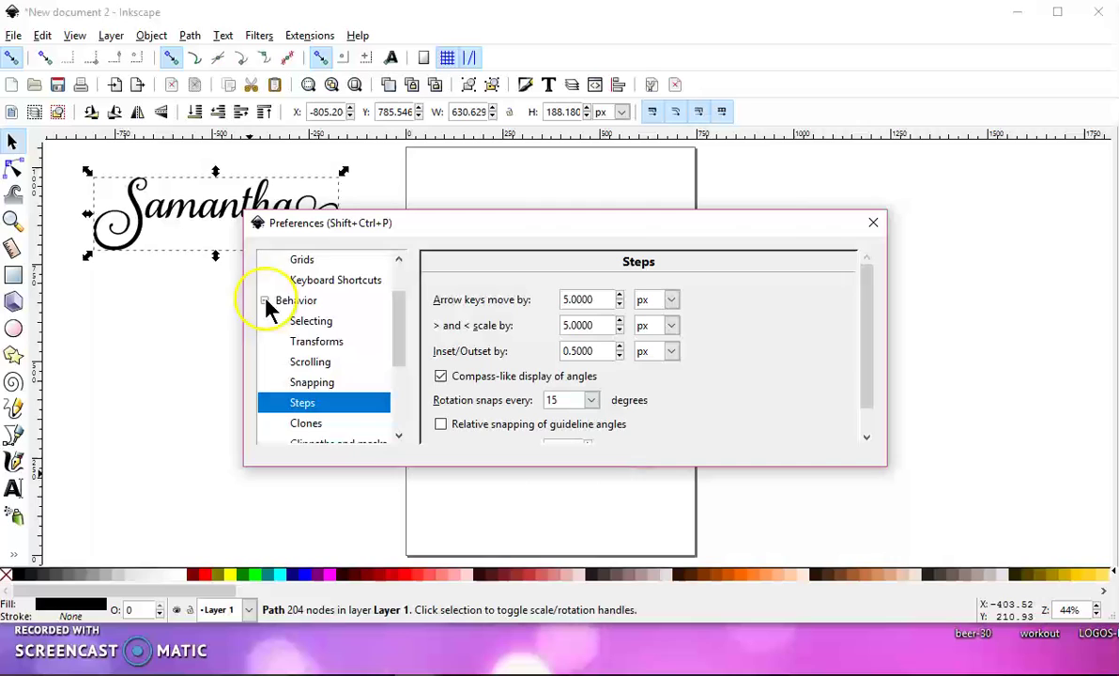
drag(399, 324, 272, 334)
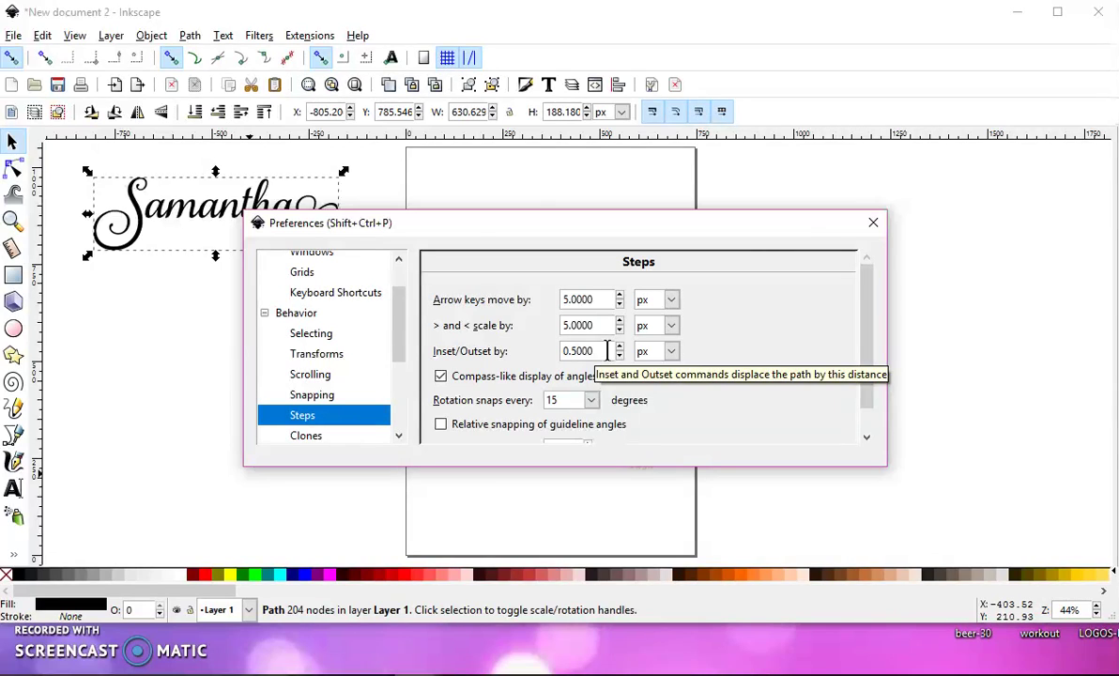
click(873, 223)
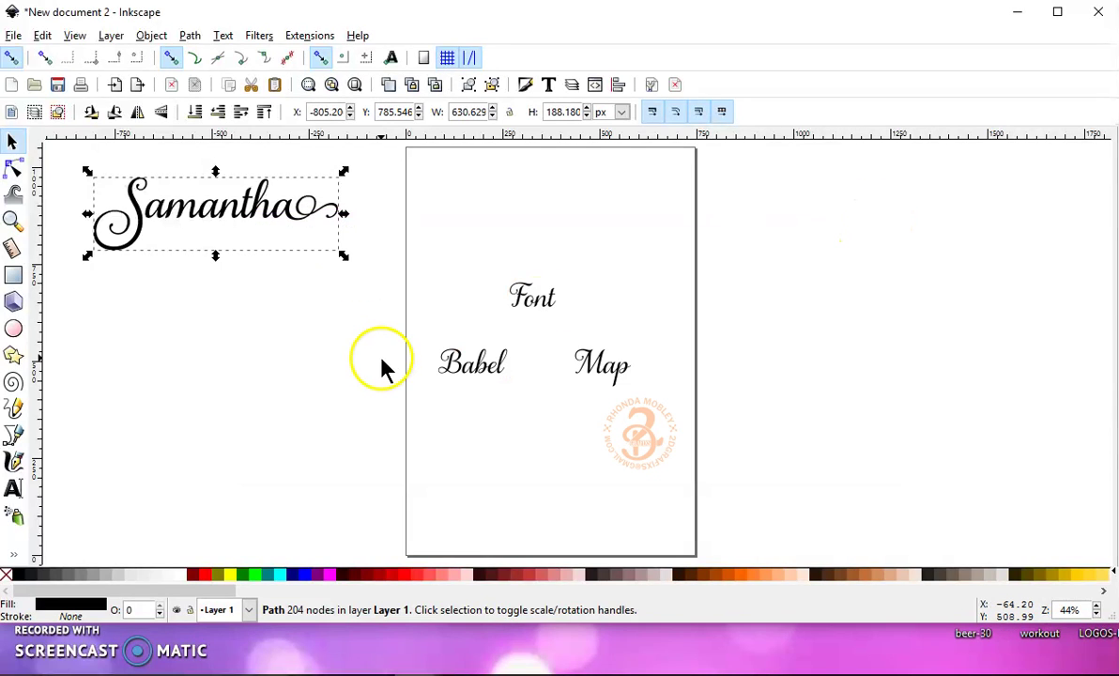
Step: Enlarge the Font word and move it up, then type a new A near the top-left
click(538, 307)
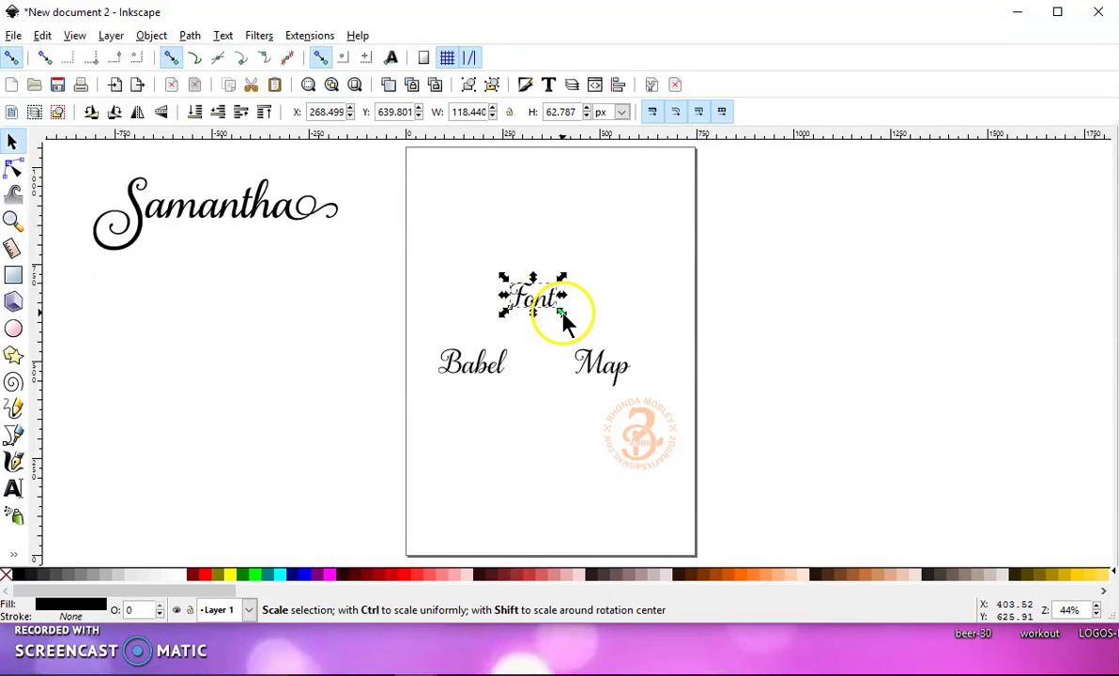
drag(564, 313, 576, 274)
mouse_move(530, 662)
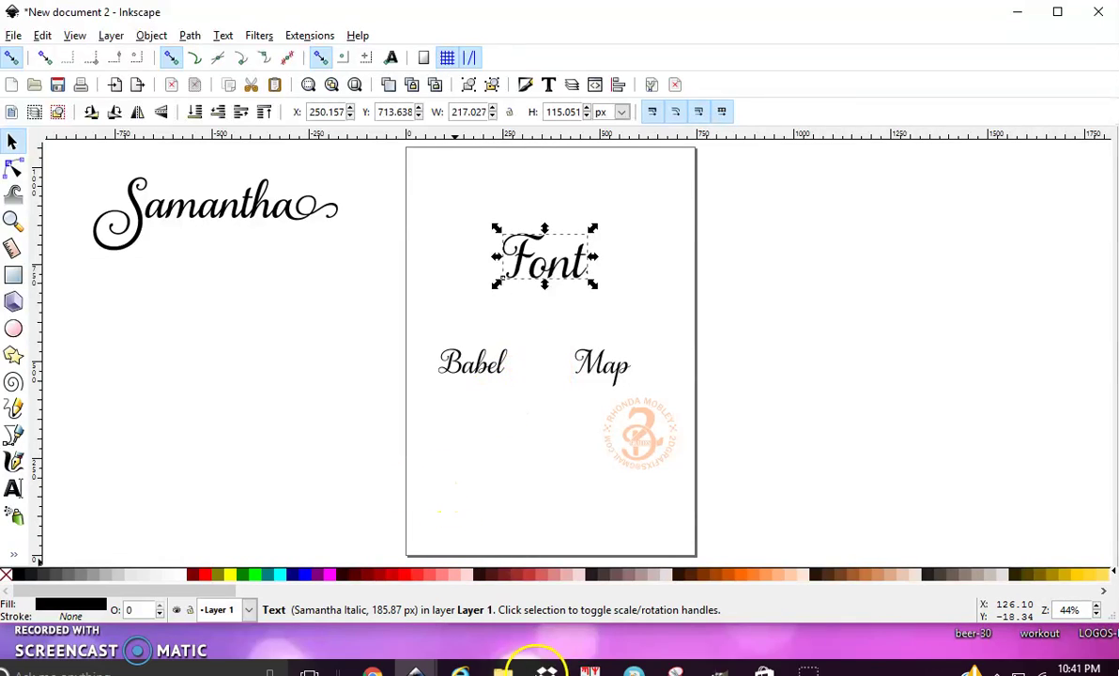
mouse_move(601, 665)
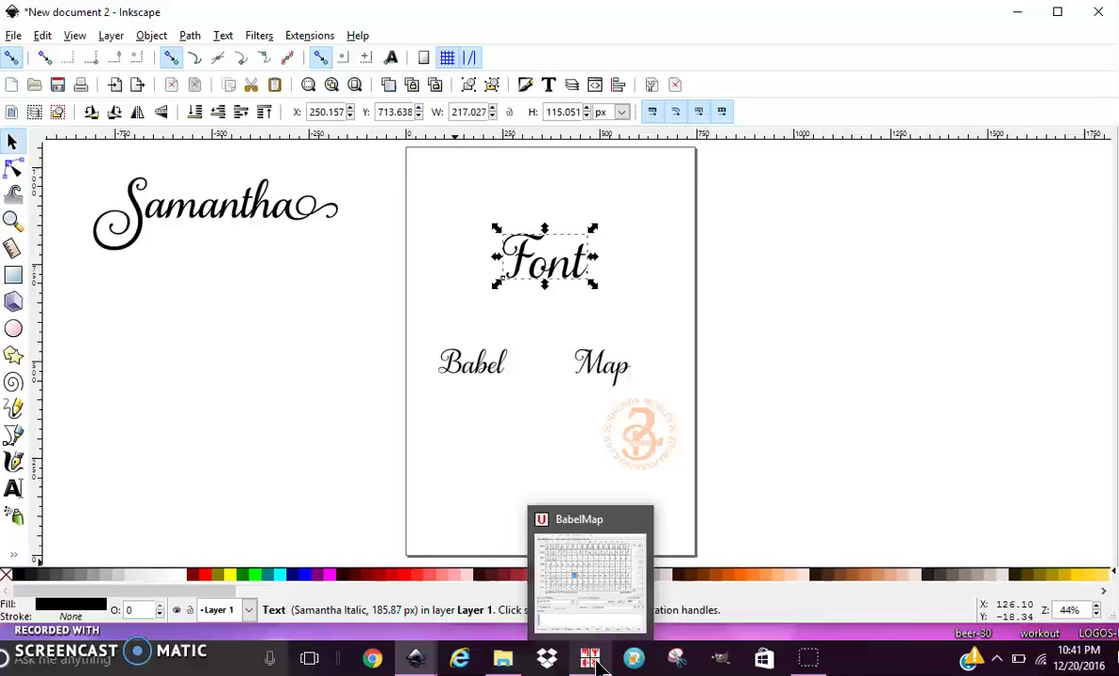
click(13, 488)
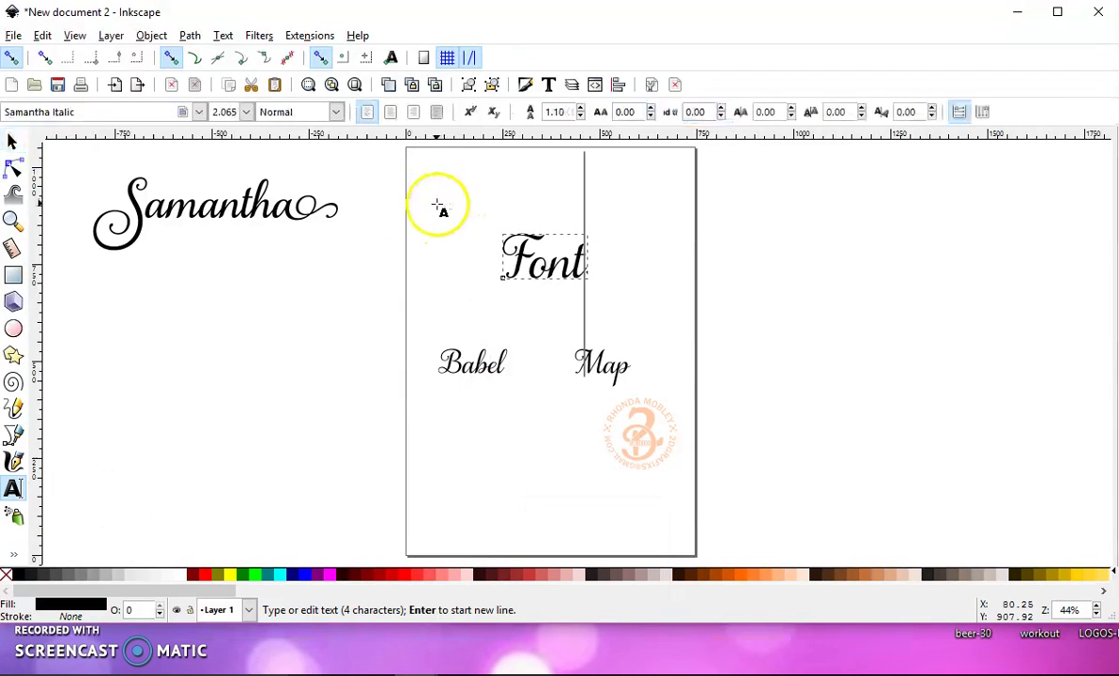
click(434, 199)
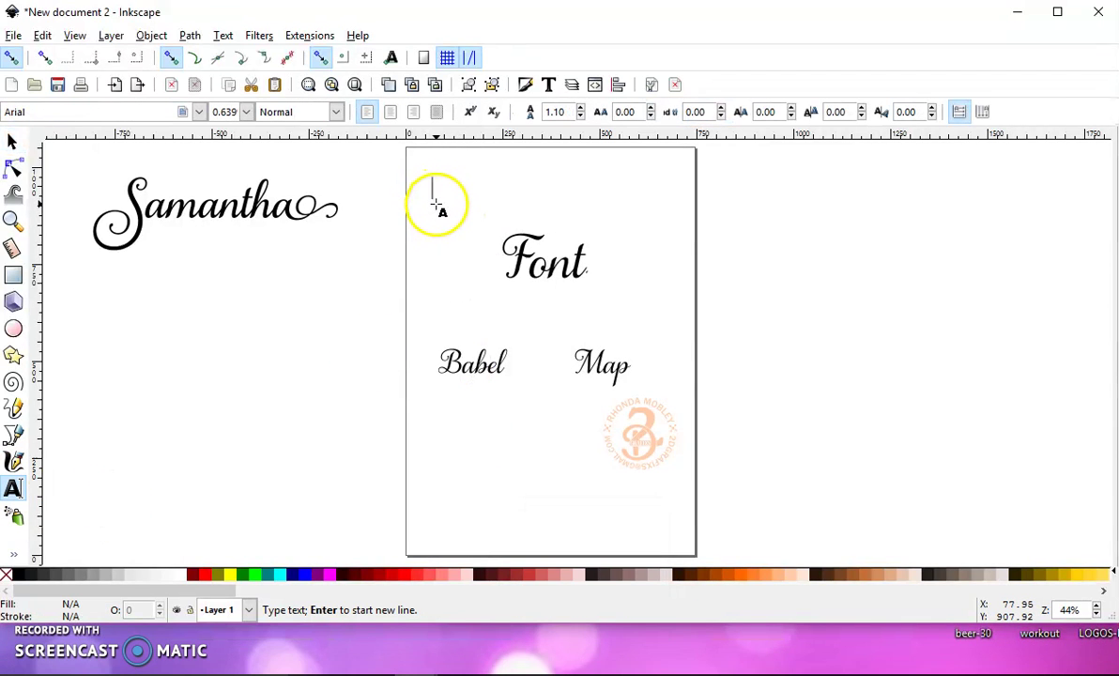
text(A)
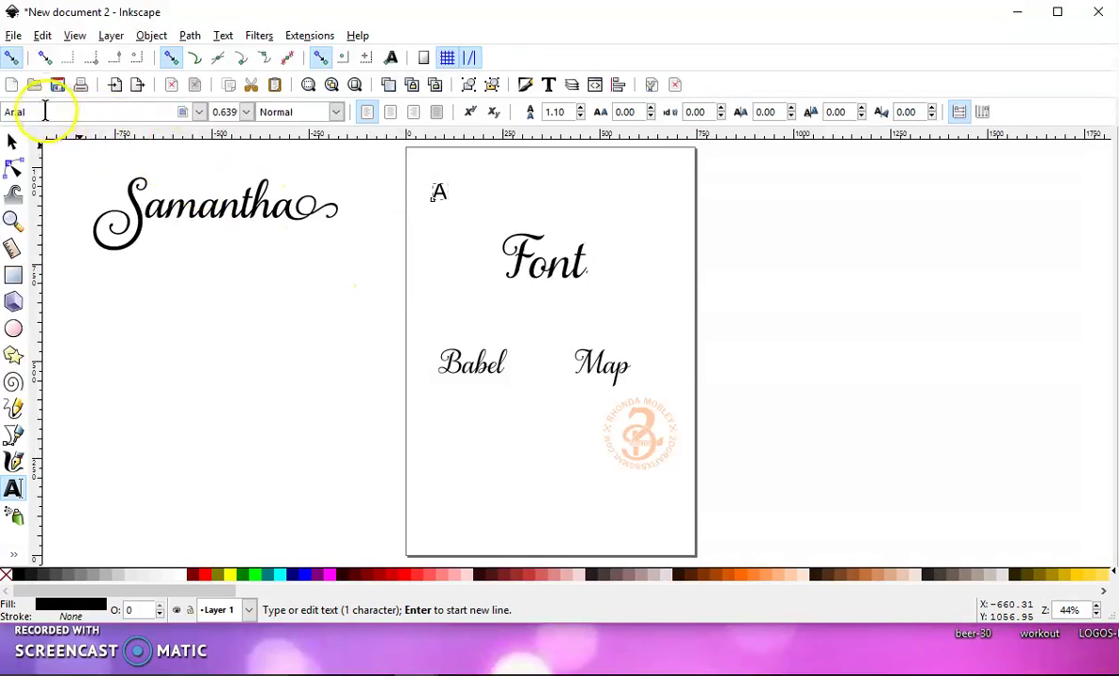
Step: Set the A to Samantha Italic and scale it to about 151 × 137 px
double_click(45, 112)
text(sam)
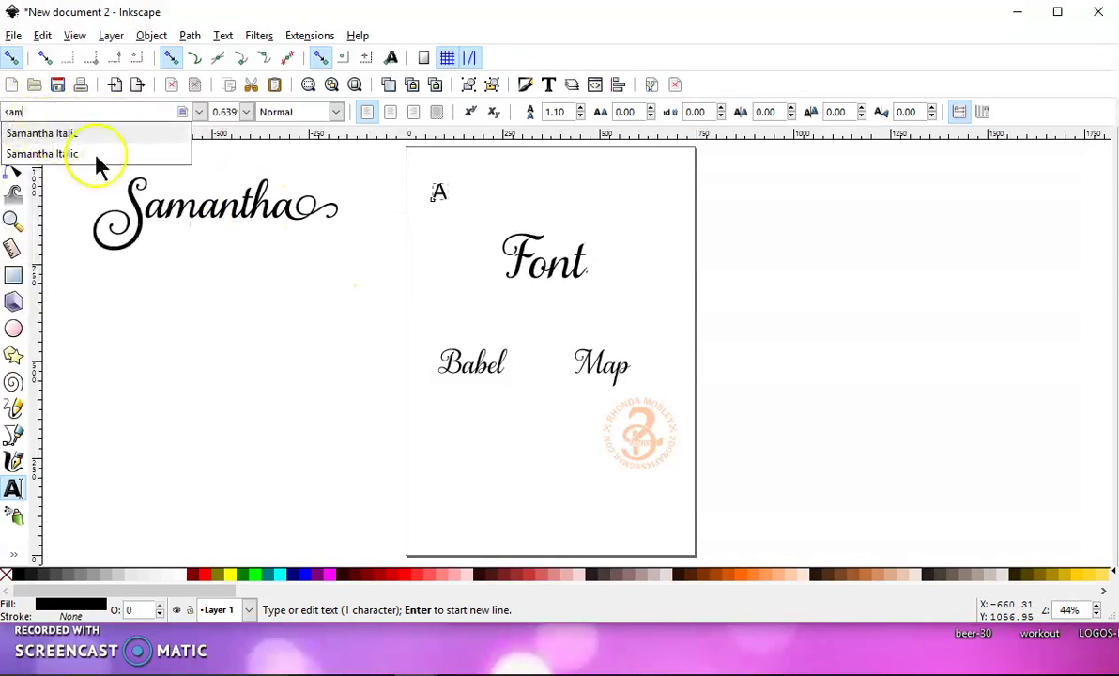
click(90, 134)
click(12, 141)
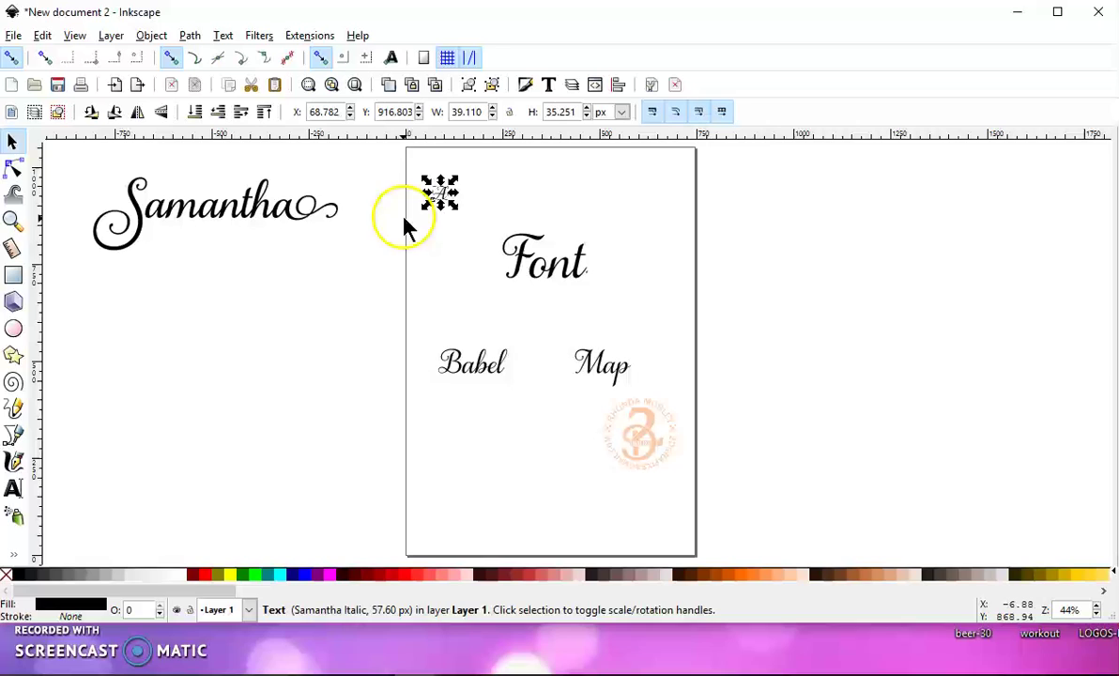
drag(457, 209, 501, 373)
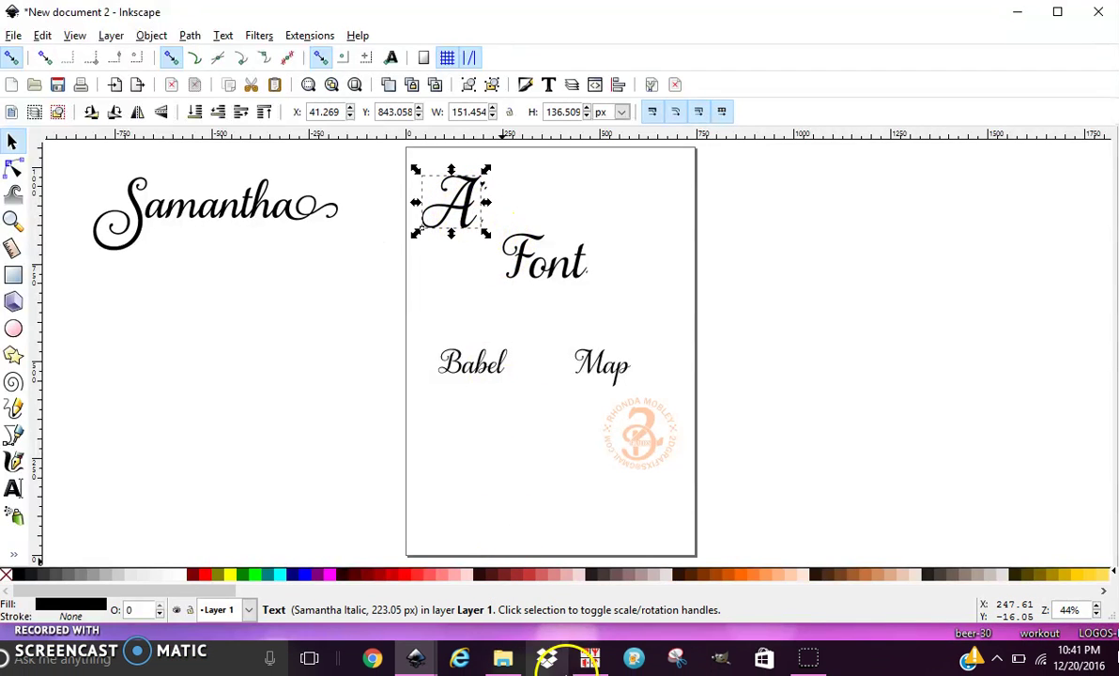
Step: Scroll the Private Use Area grid to preview the After and Featuring swash glyphs enlarged
click(589, 662)
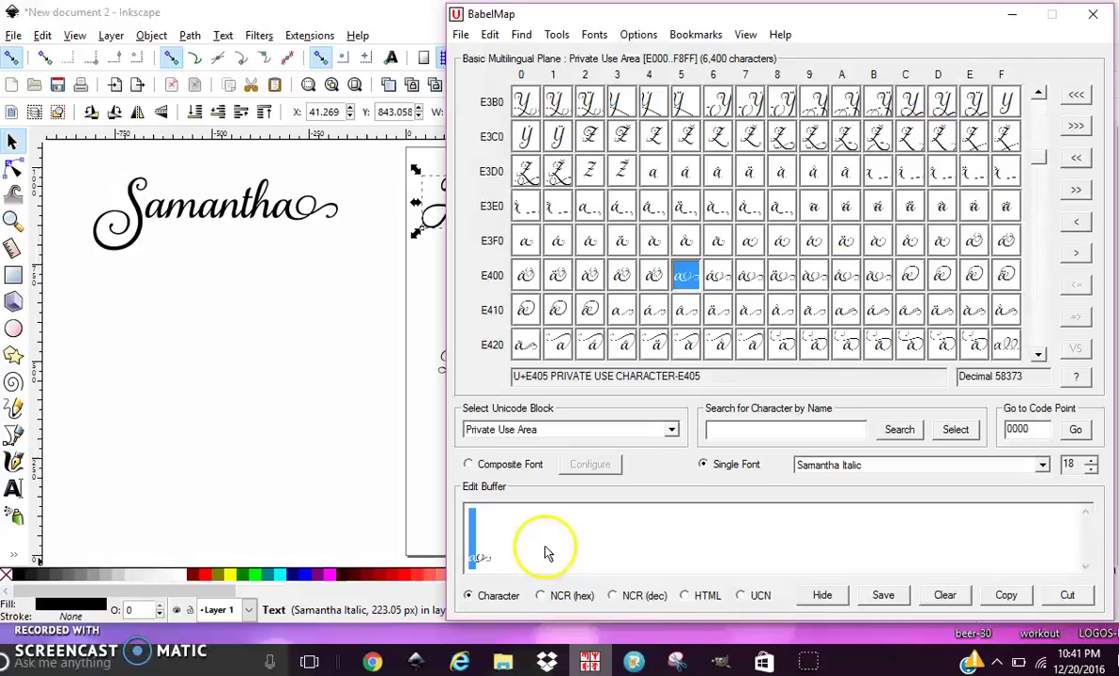
drag(1040, 345, 1043, 113)
drag(1037, 160, 990, 336)
click(1039, 355)
click(1039, 355)
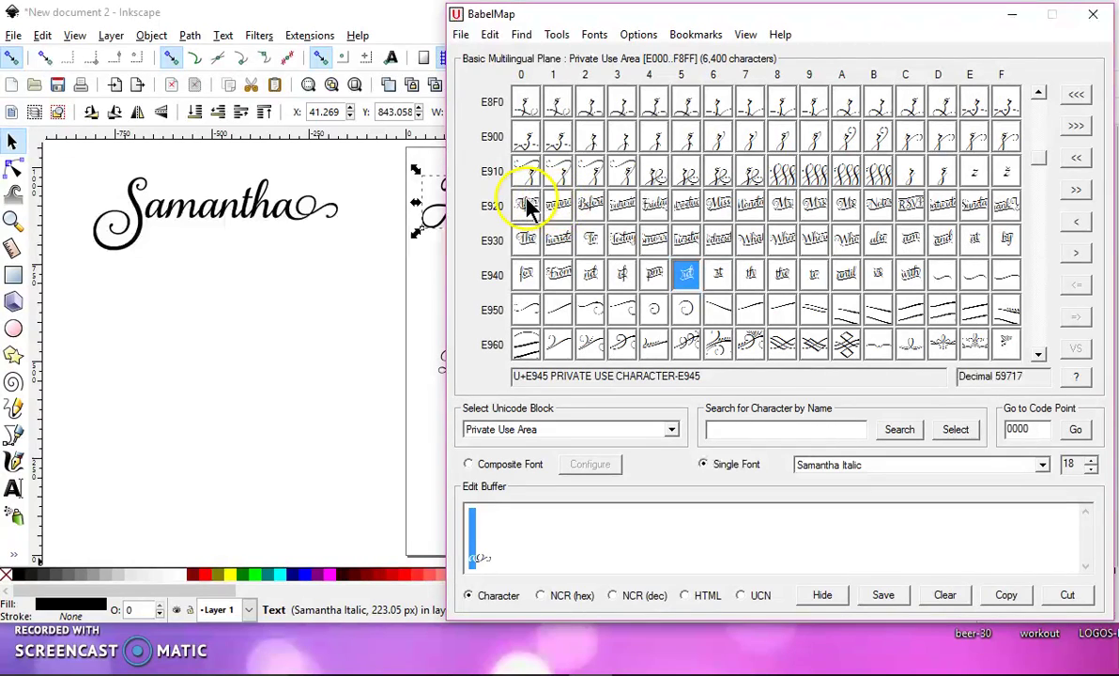
click(532, 206)
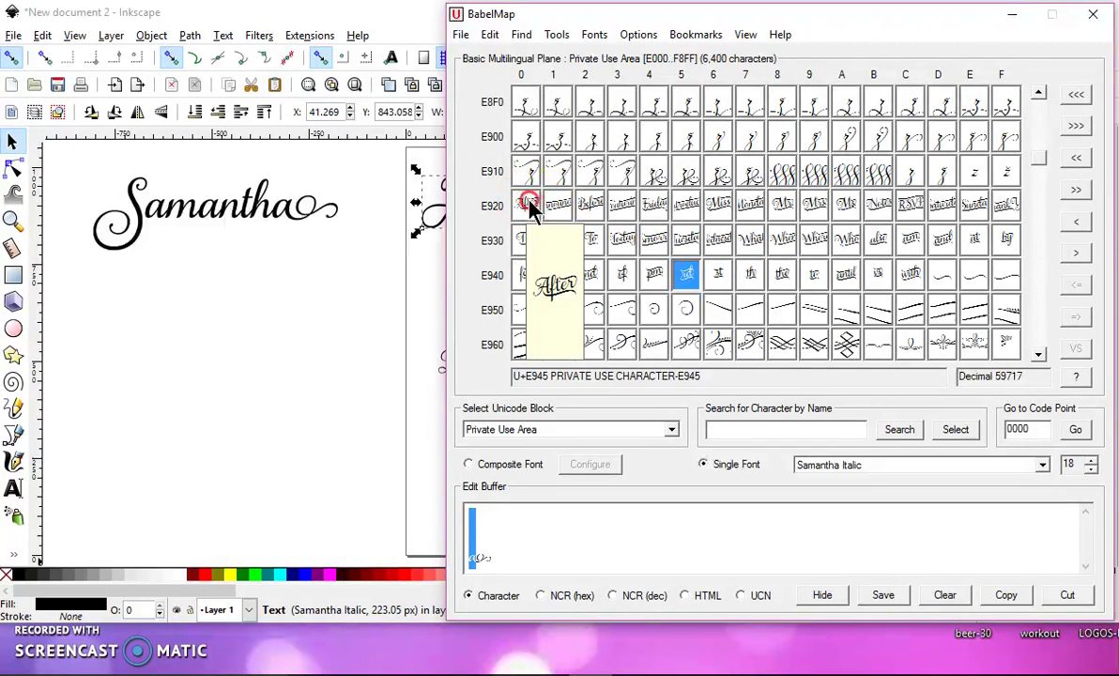
drag(532, 206, 620, 212)
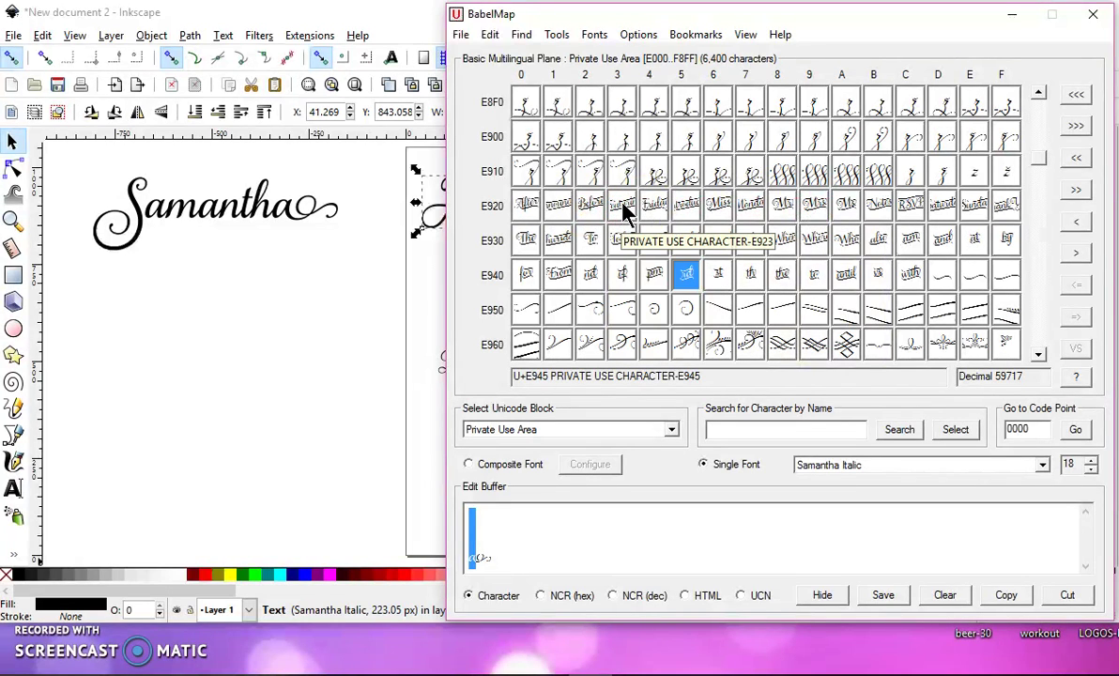
Step: Put only the Featuring glyph E923 in the edit buffer and copy it
double_click(624, 212)
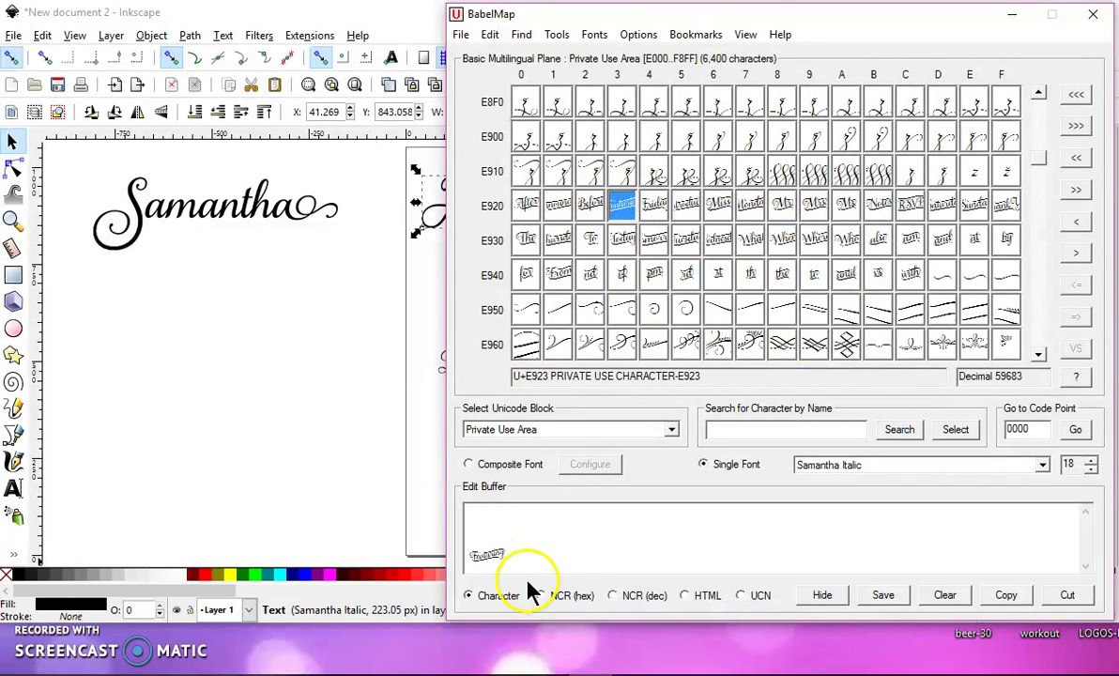
click(945, 595)
double_click(629, 210)
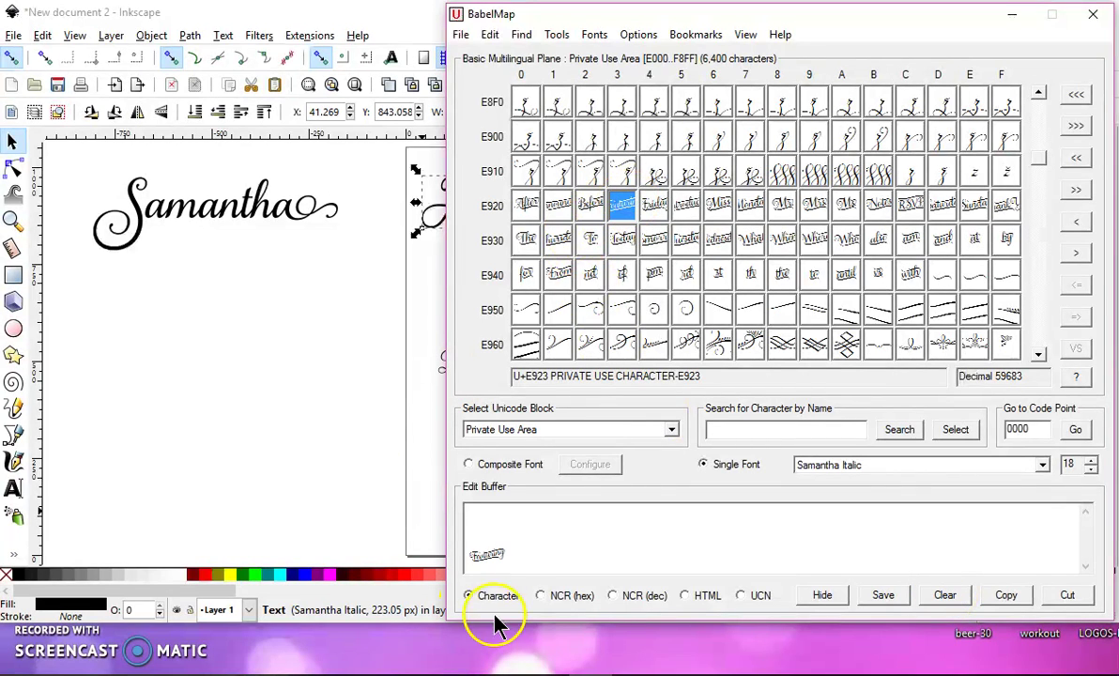
drag(515, 554, 482, 567)
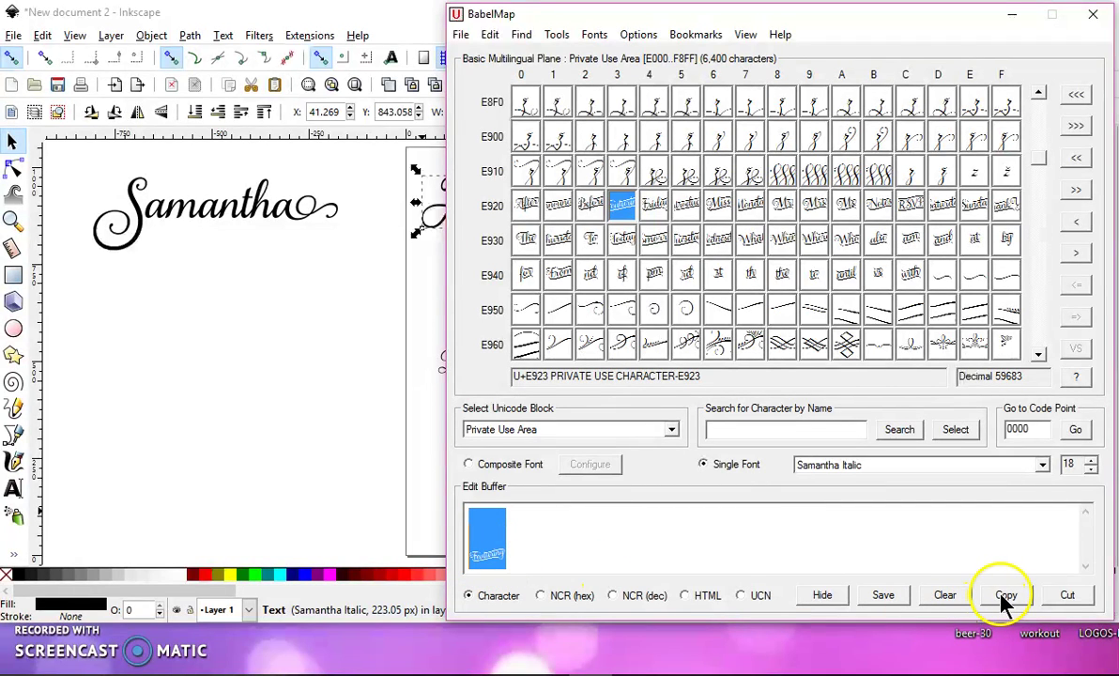
click(399, 300)
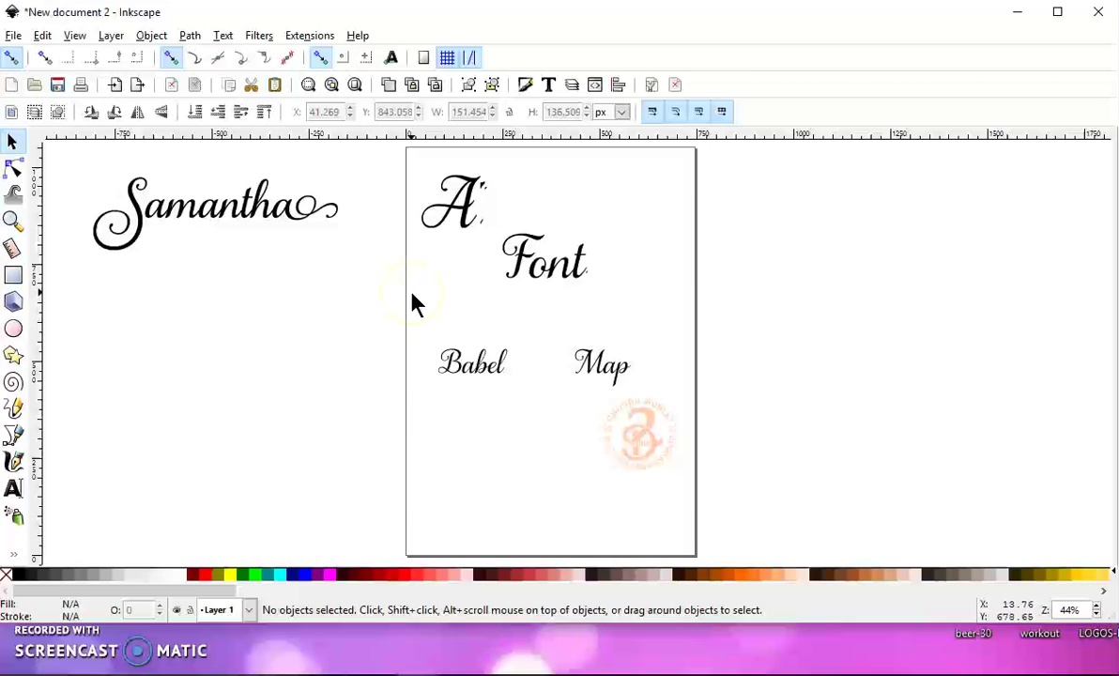
Step: Replace the A with the pasted Featuring swash glyph
click(13, 487)
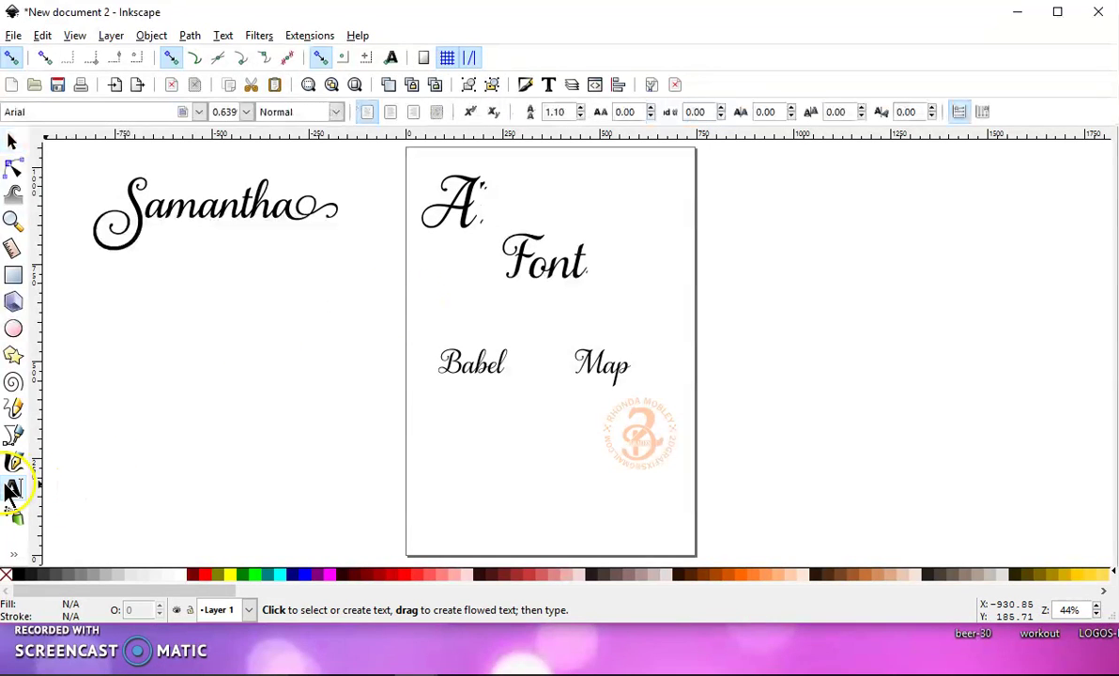
click(479, 217)
double_click(432, 253)
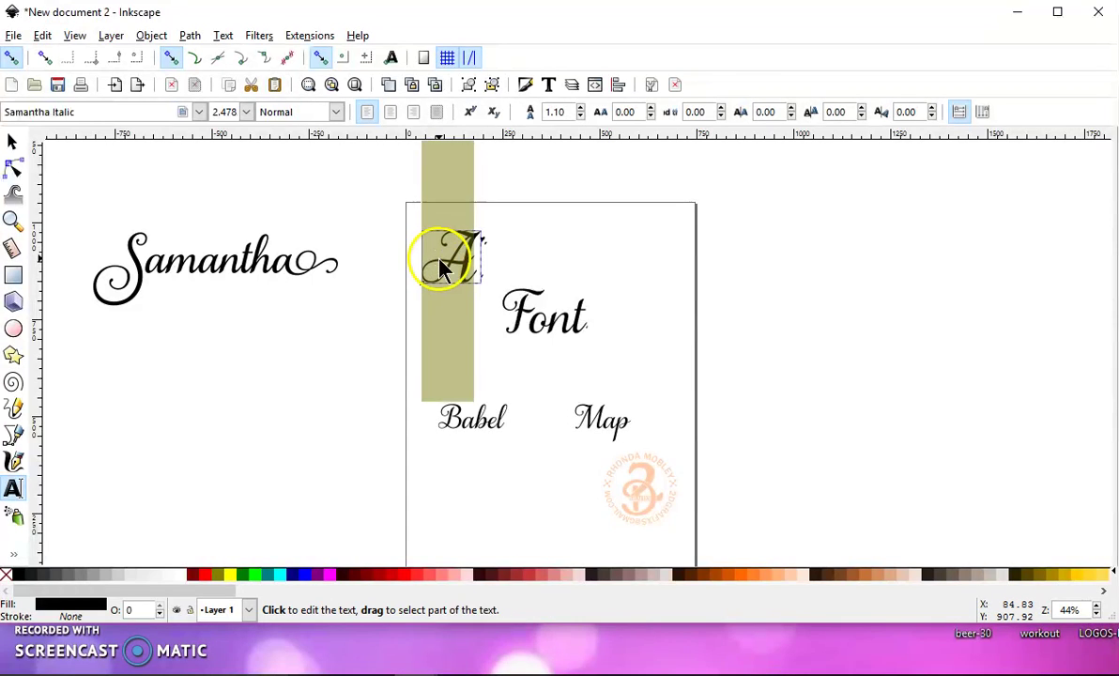
right_click(441, 268)
click(481, 349)
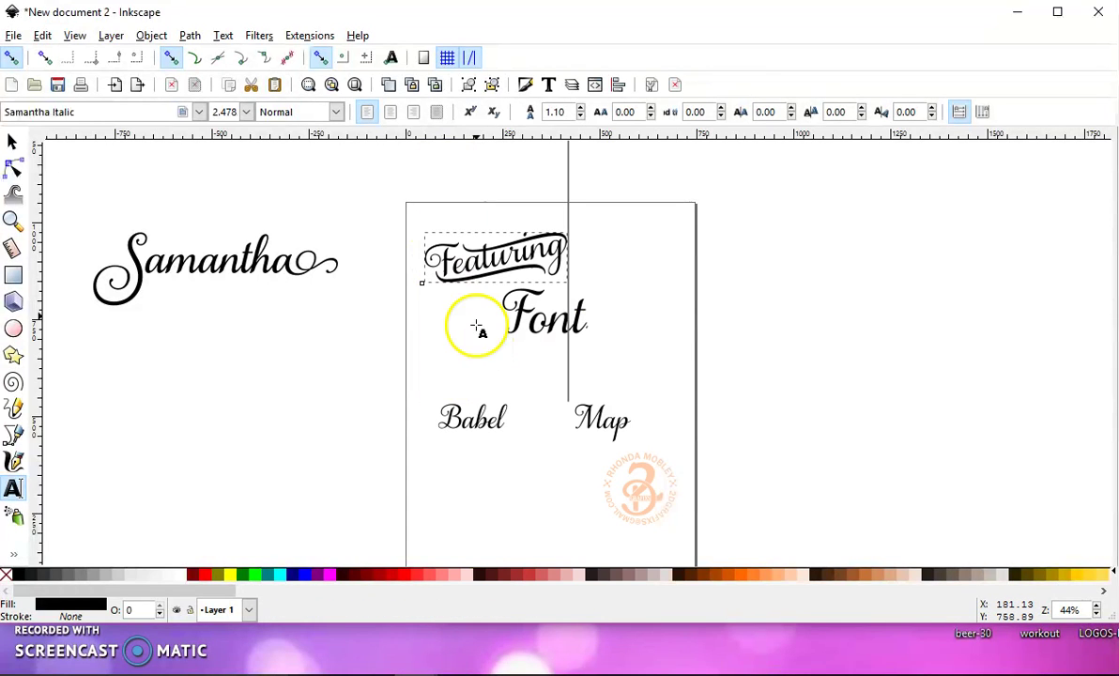
Step: Enlarge the Featuring glyph and move it off the page below Samantha
click(12, 142)
drag(575, 292, 602, 276)
drag(575, 232, 584, 204)
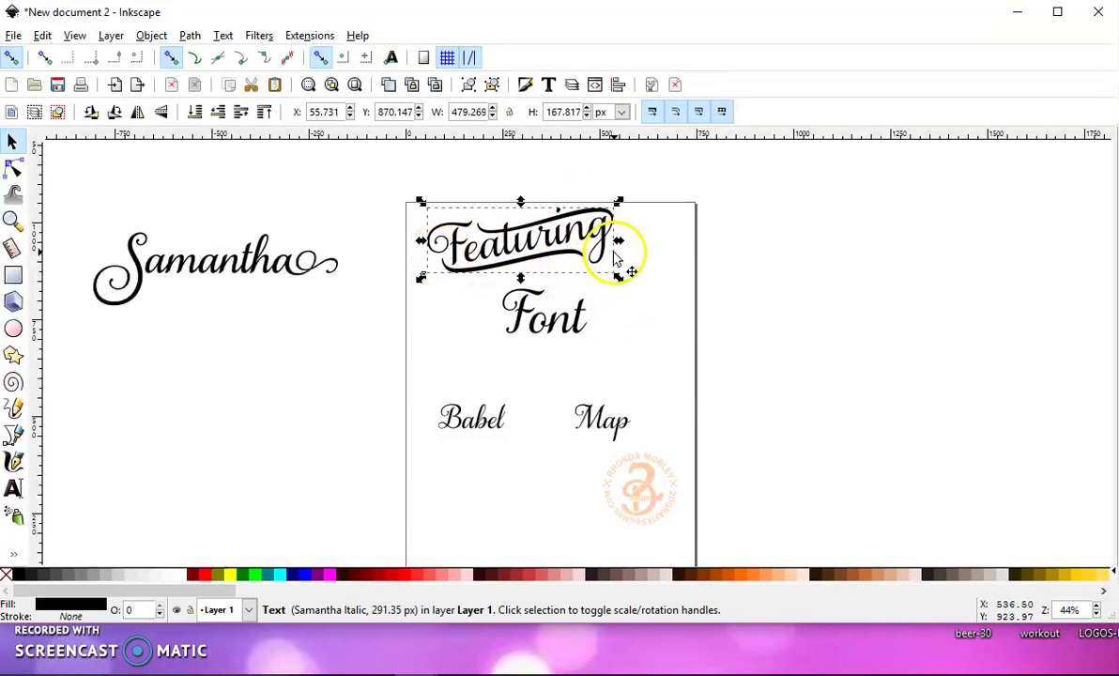
drag(563, 258, 221, 384)
Step: Convert Featuring to a single unioned path placed directly beneath Samantha, then select Font
click(190, 36)
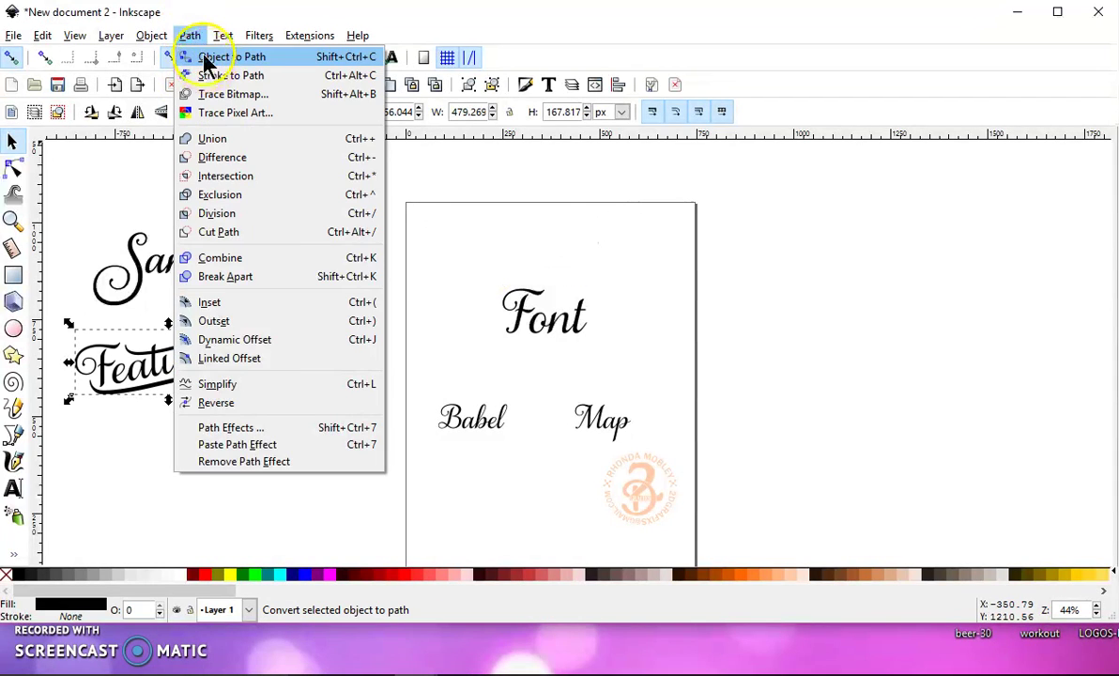
click(209, 58)
click(188, 35)
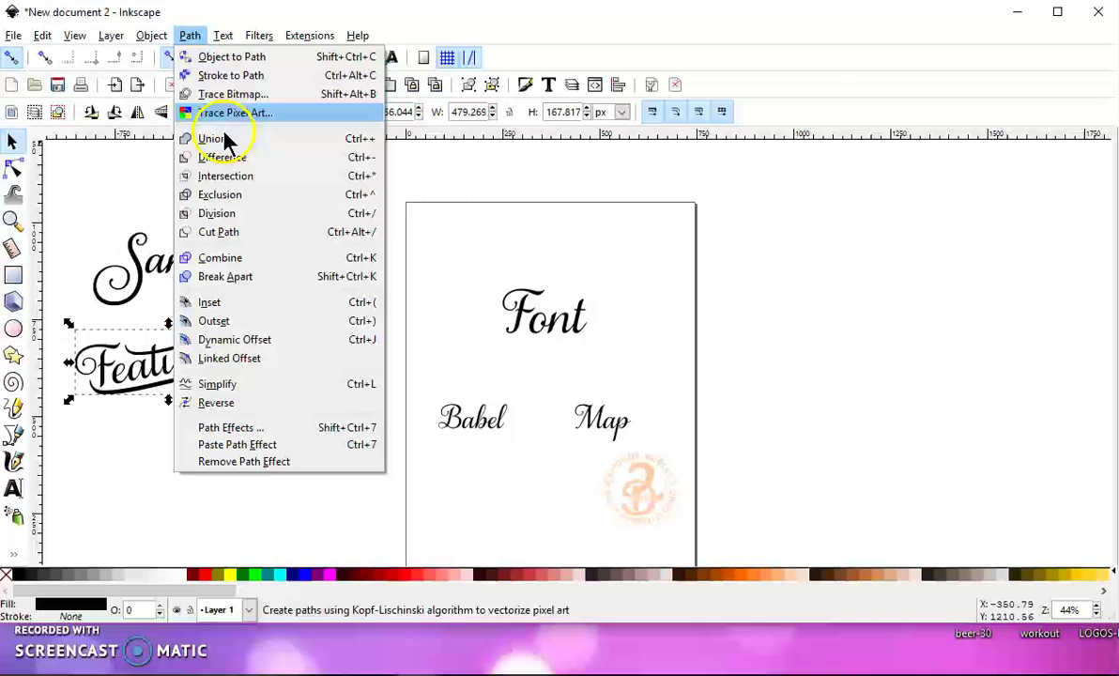
click(239, 140)
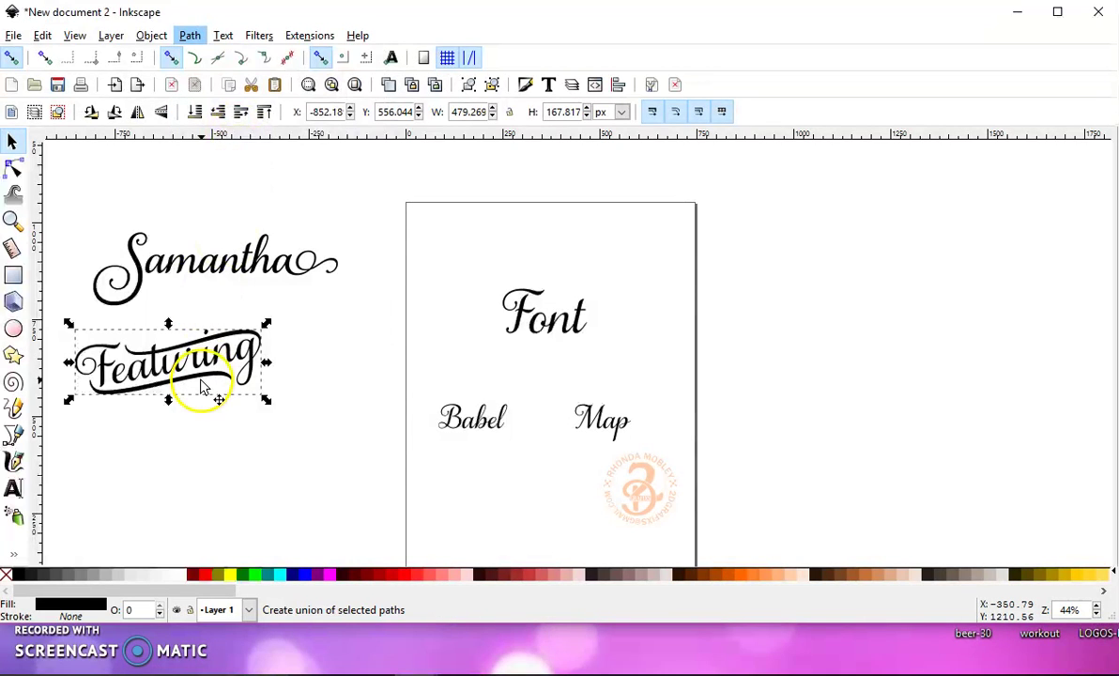
drag(210, 387, 235, 365)
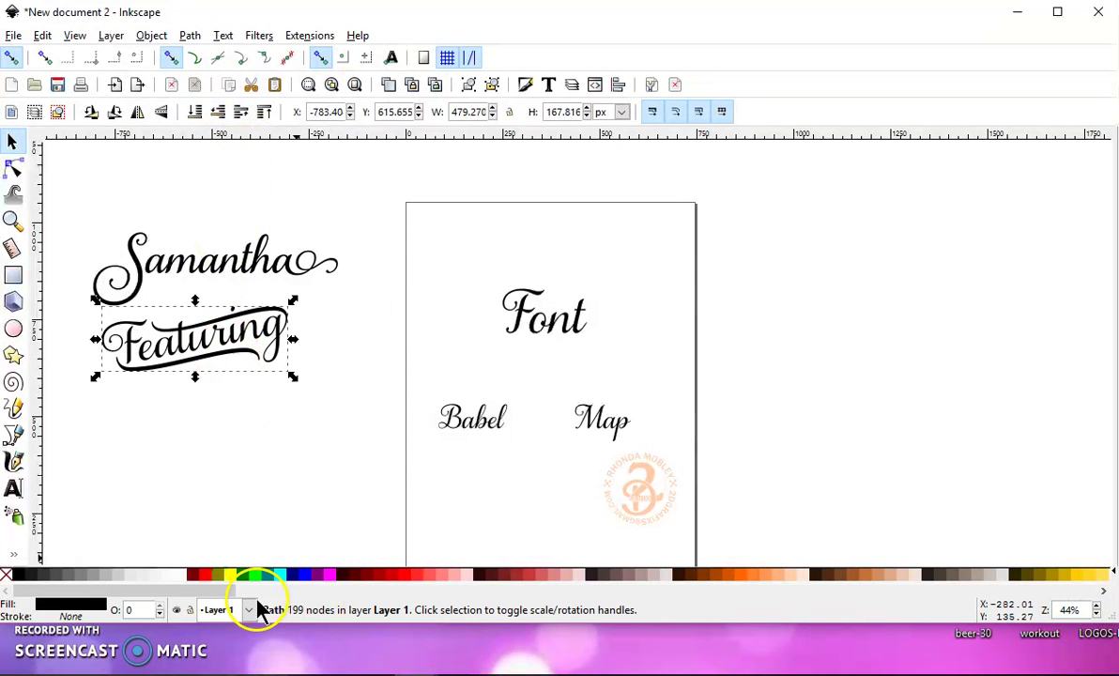
click(246, 246)
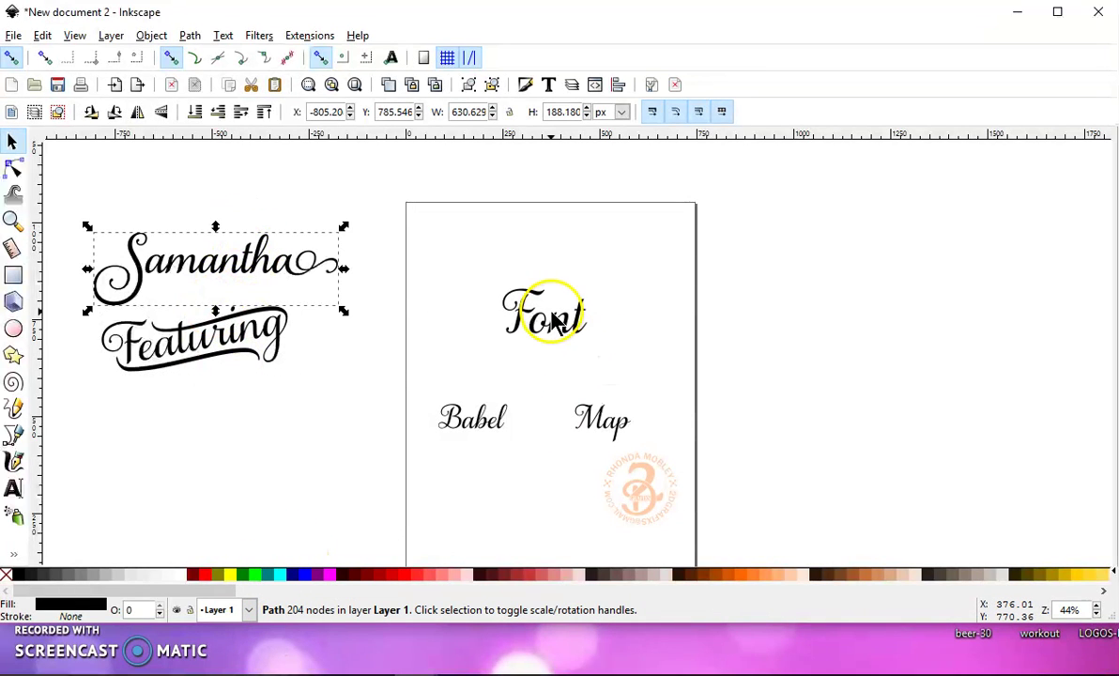
key(Escape)
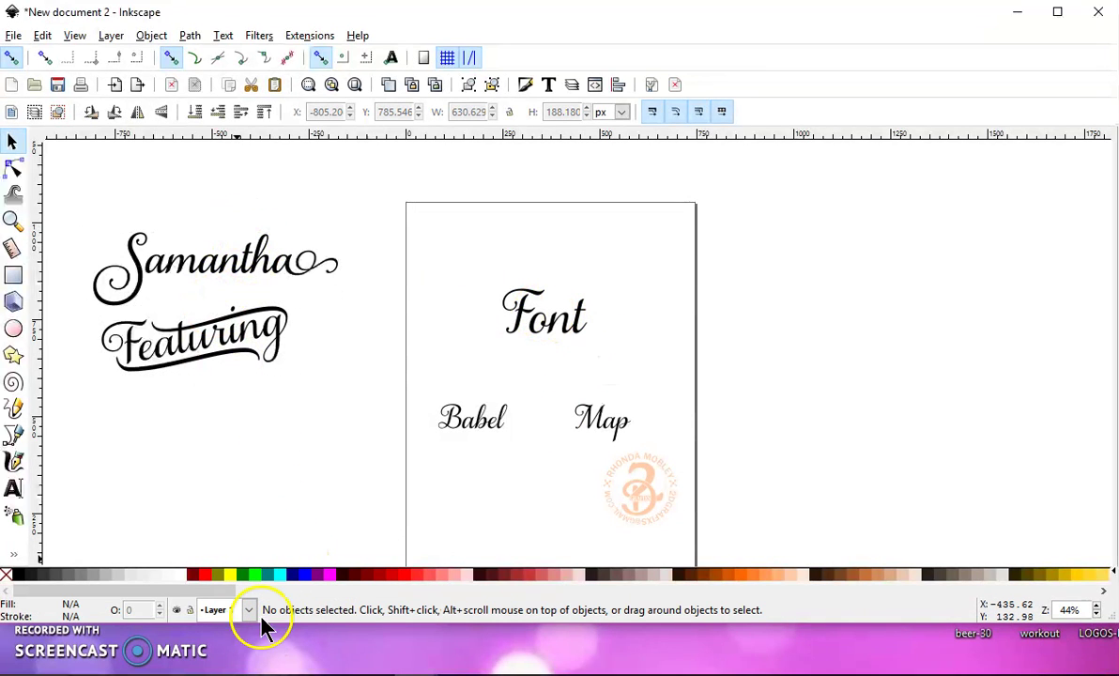
click(549, 324)
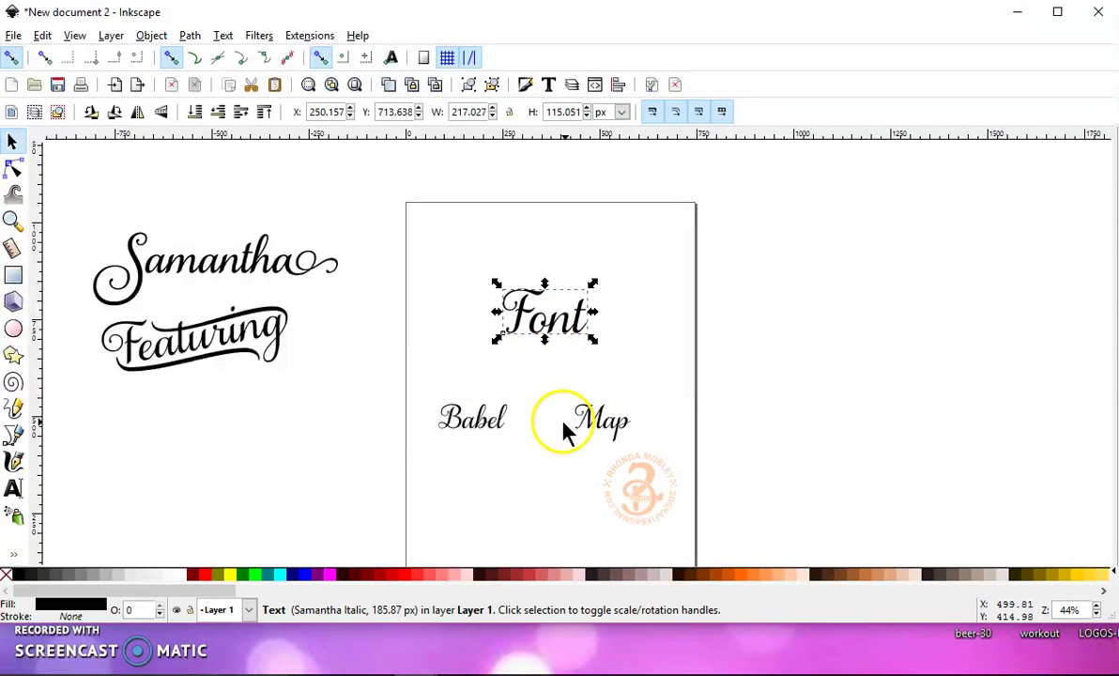
Step: In BabelMap, clear the edit buffer, add the E96E flourish glyph and select it for copying
click(589, 659)
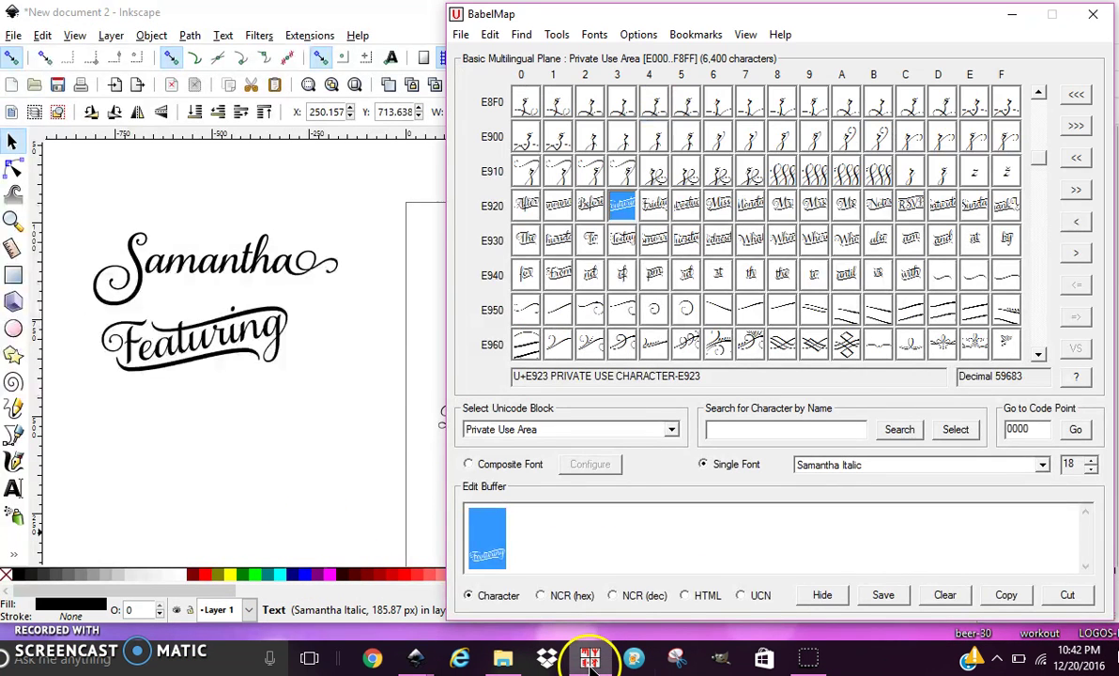
click(1038, 354)
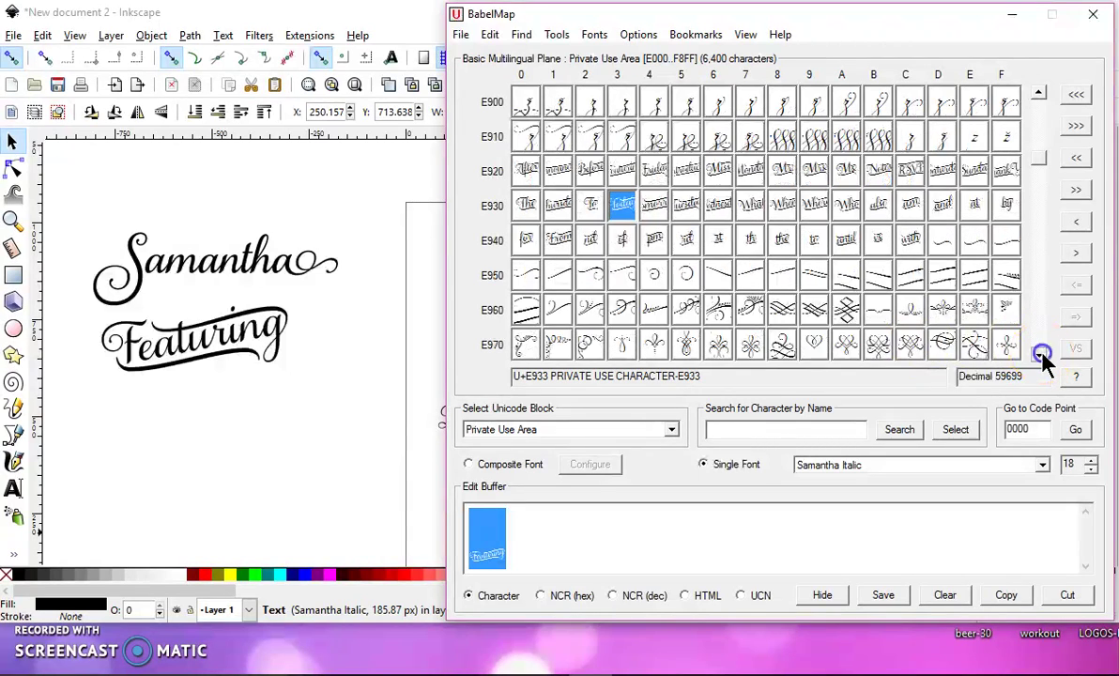
click(1040, 354)
click(1038, 354)
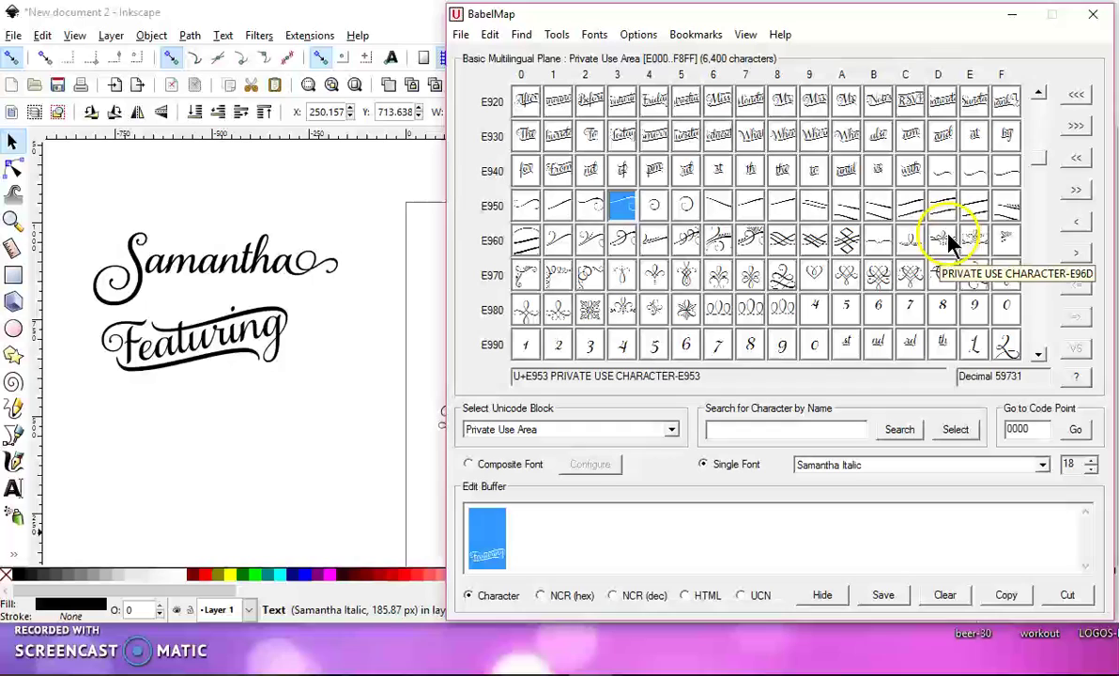
click(944, 594)
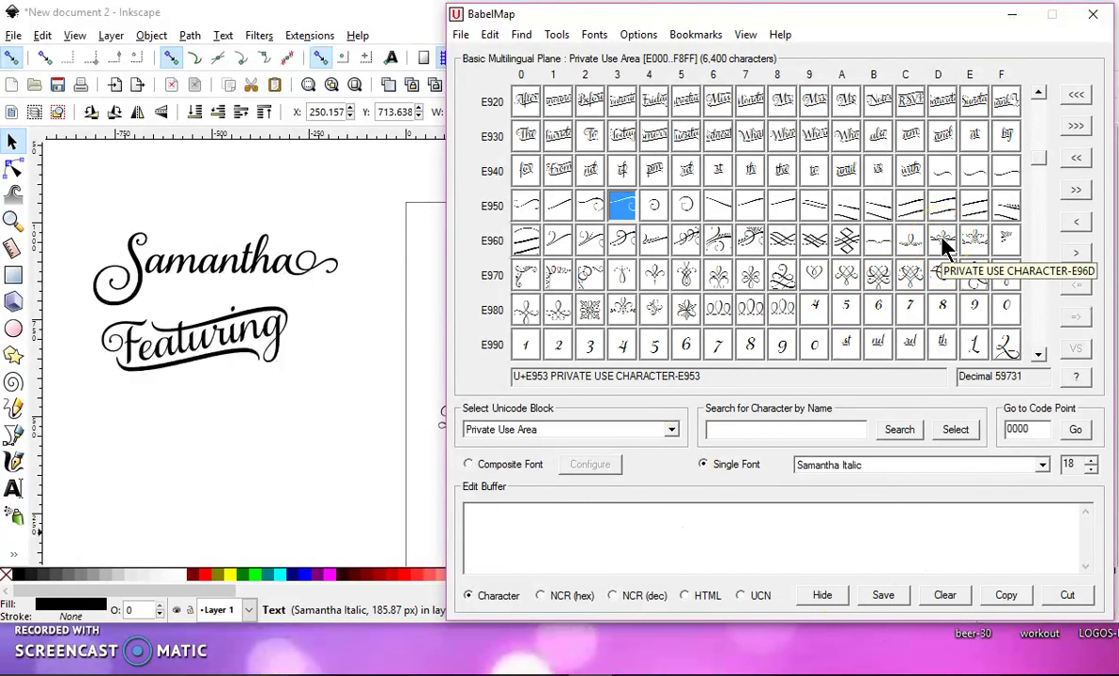
double_click(974, 243)
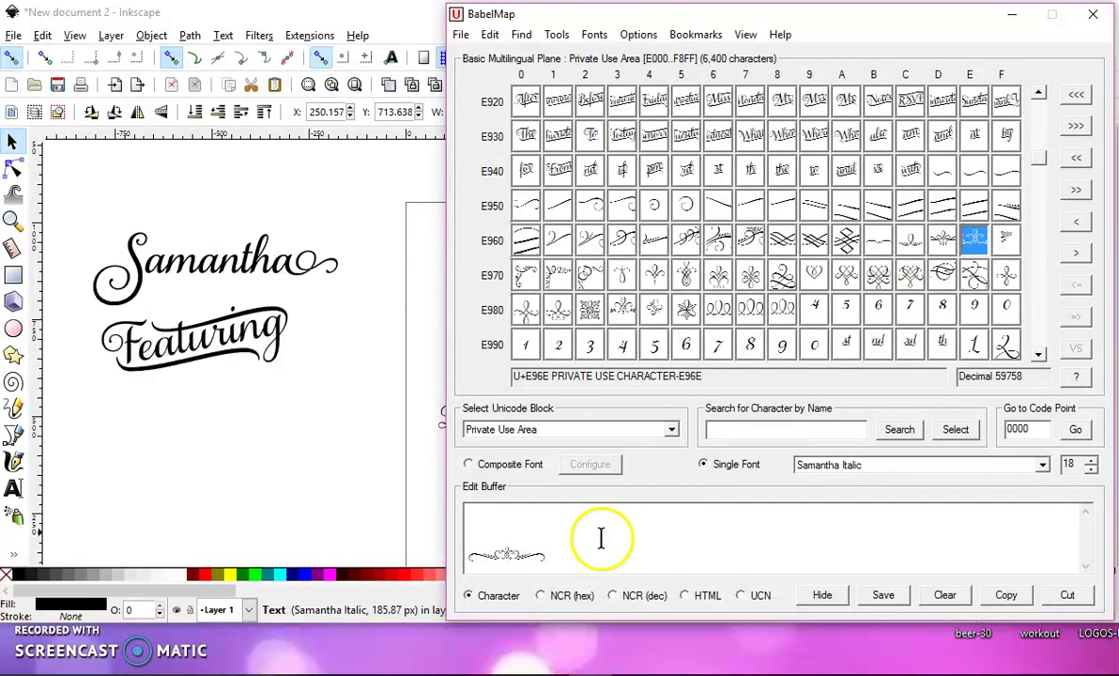
double_click(563, 557)
drag(541, 556, 470, 557)
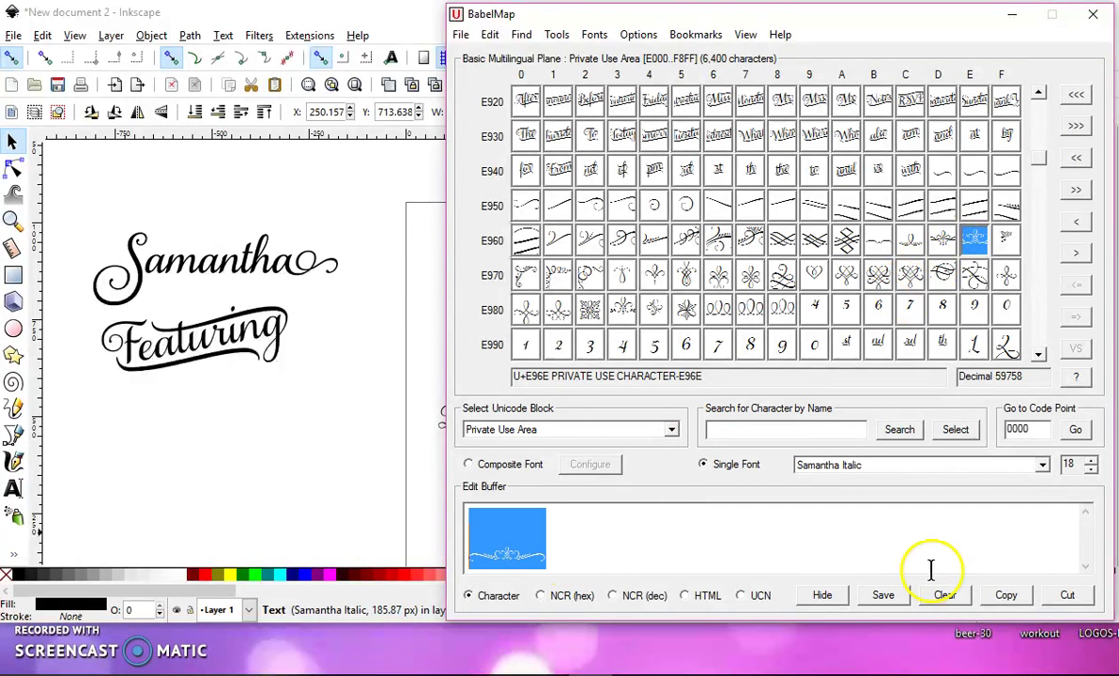
Step: Replace the word Font in Inkscape with the pasted flourish glyph
click(434, 402)
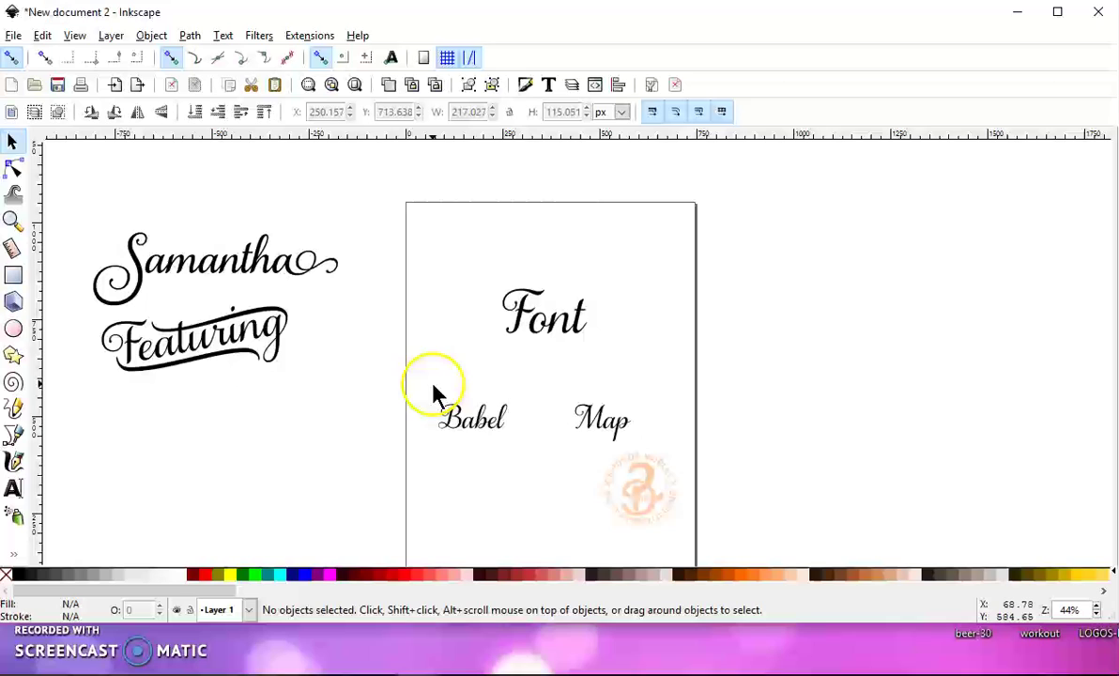
click(12, 490)
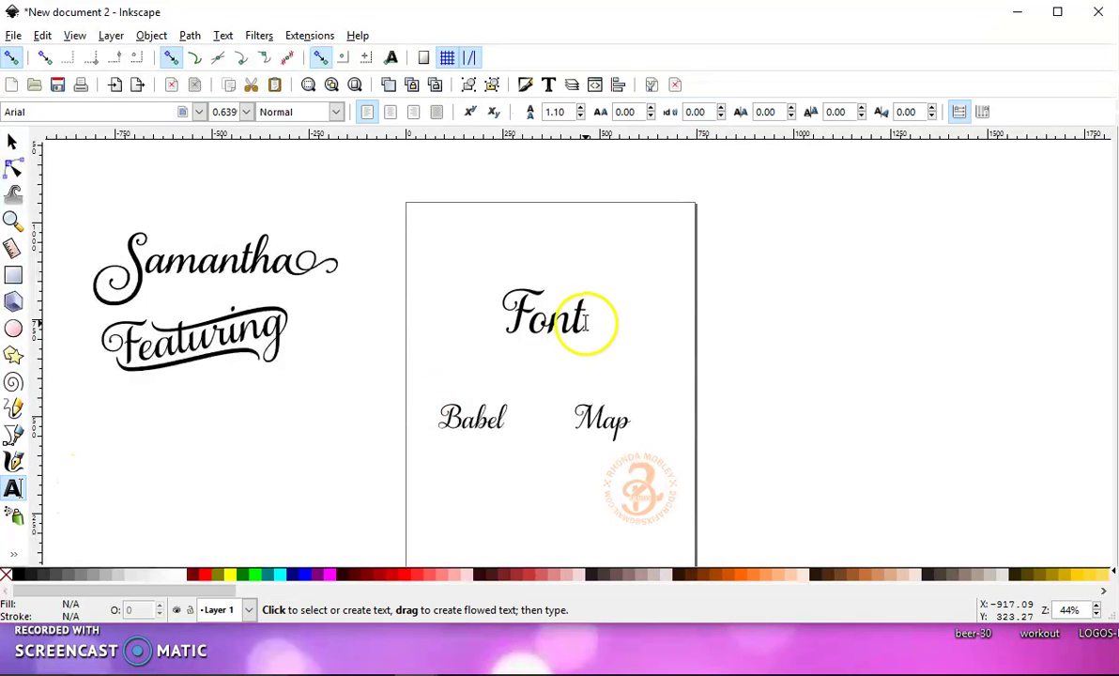
drag(576, 322, 495, 322)
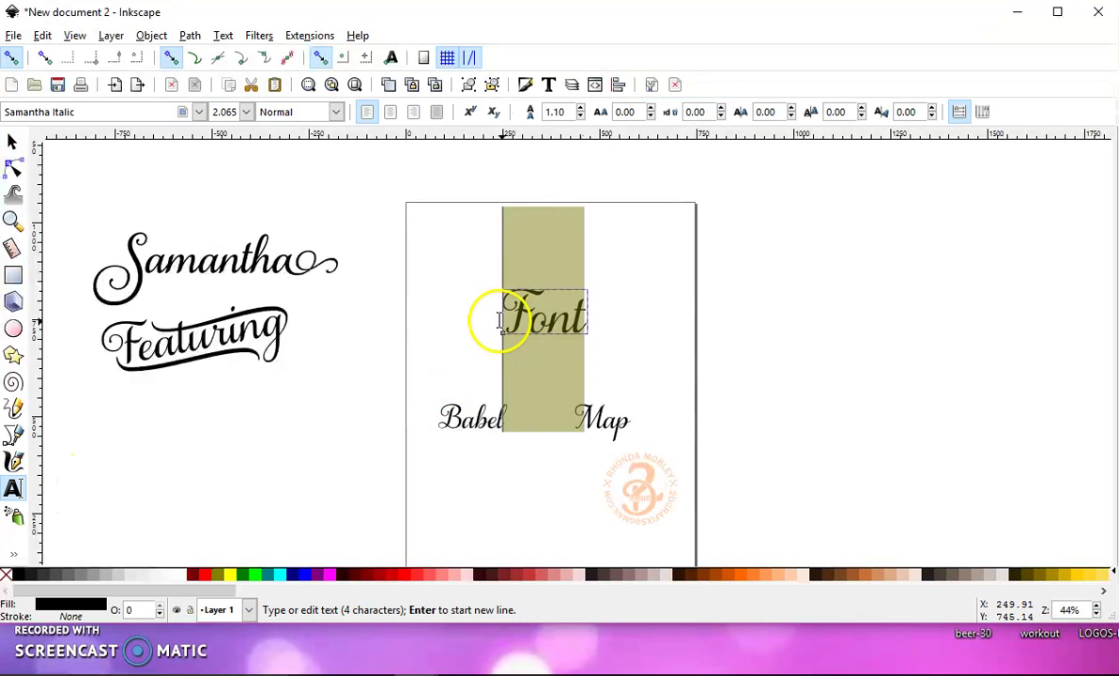
right_click(554, 322)
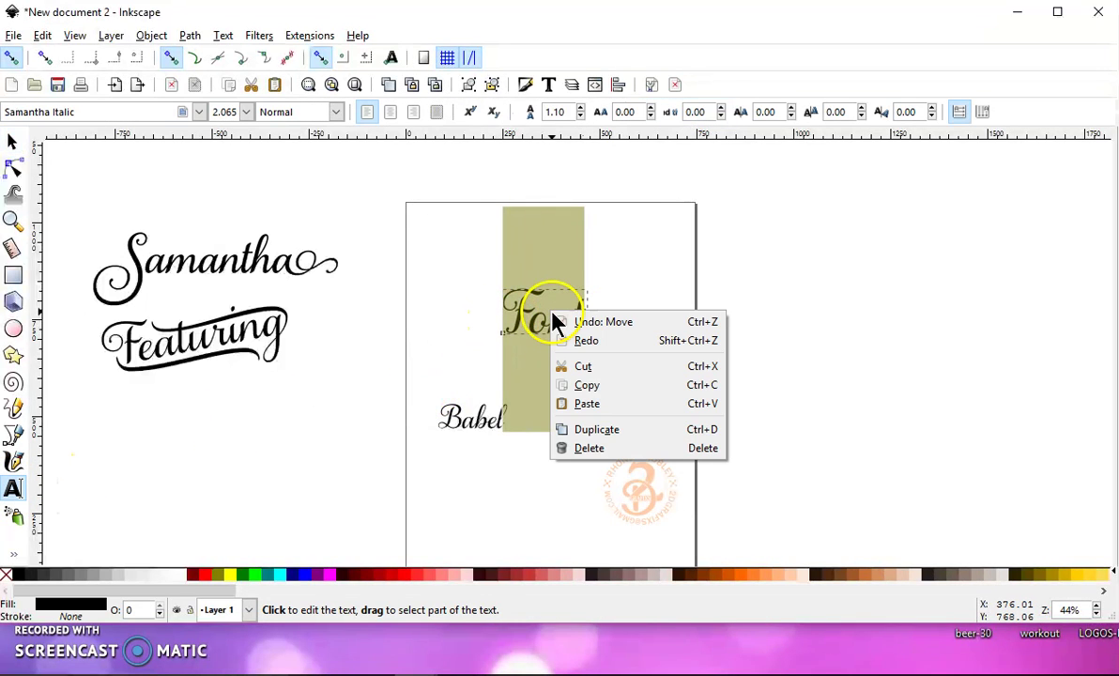
click(589, 403)
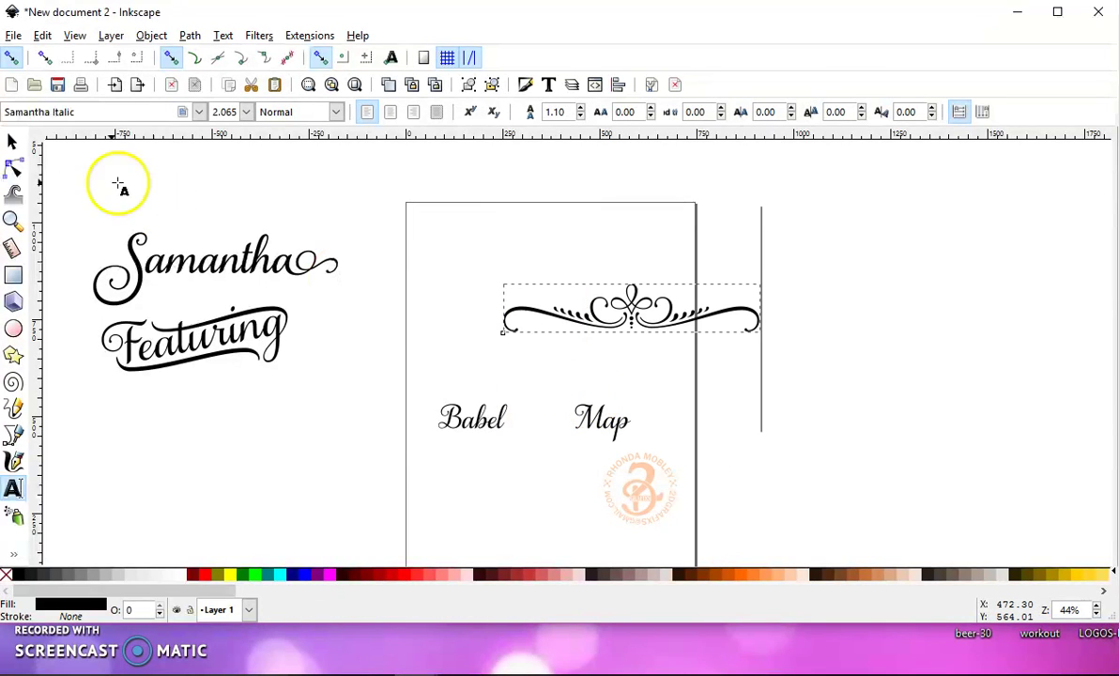
Step: Enlarge the flourish to about 144%, place it above Samantha, and convert and union it into one path
click(12, 140)
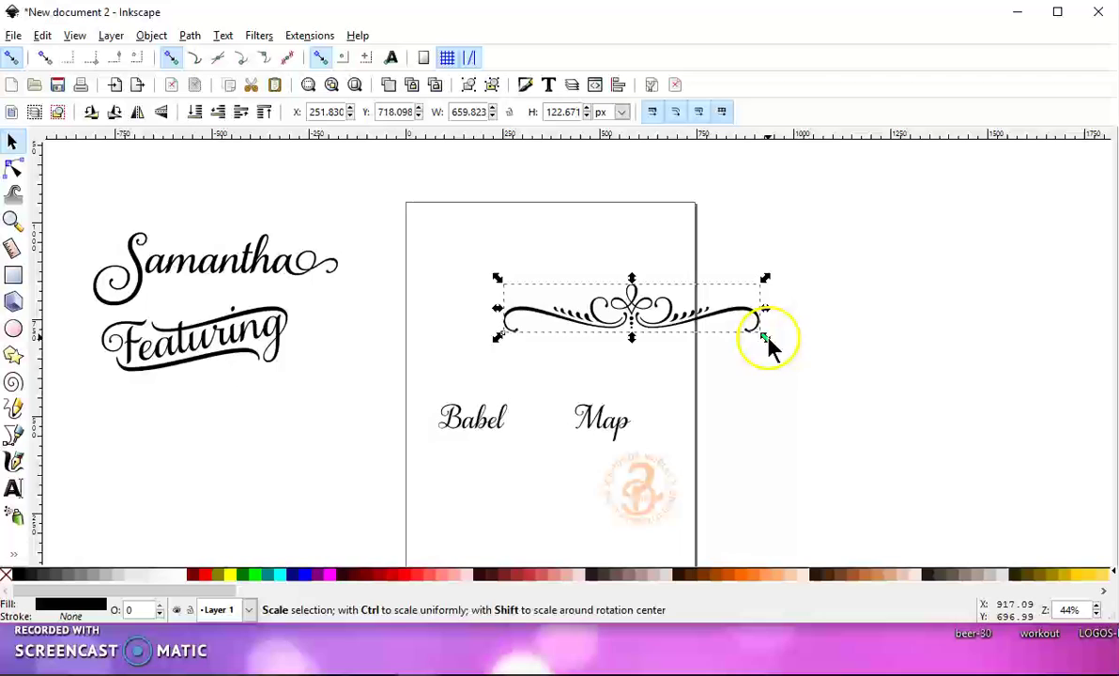
drag(765, 337, 883, 421)
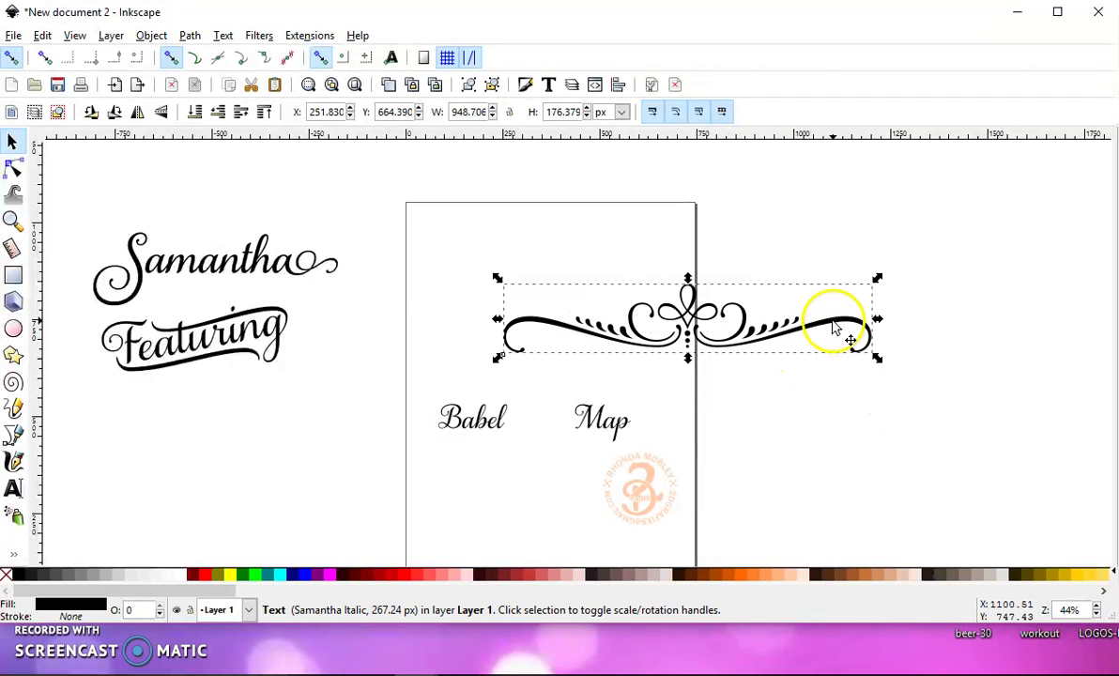
drag(845, 325, 386, 204)
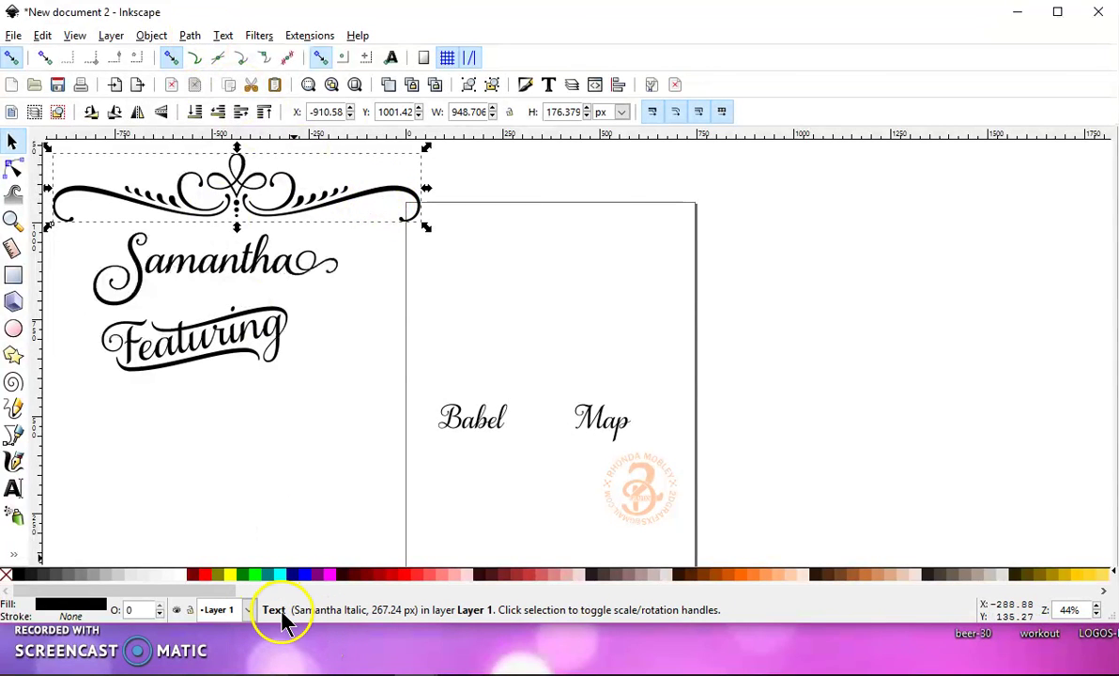
click(192, 35)
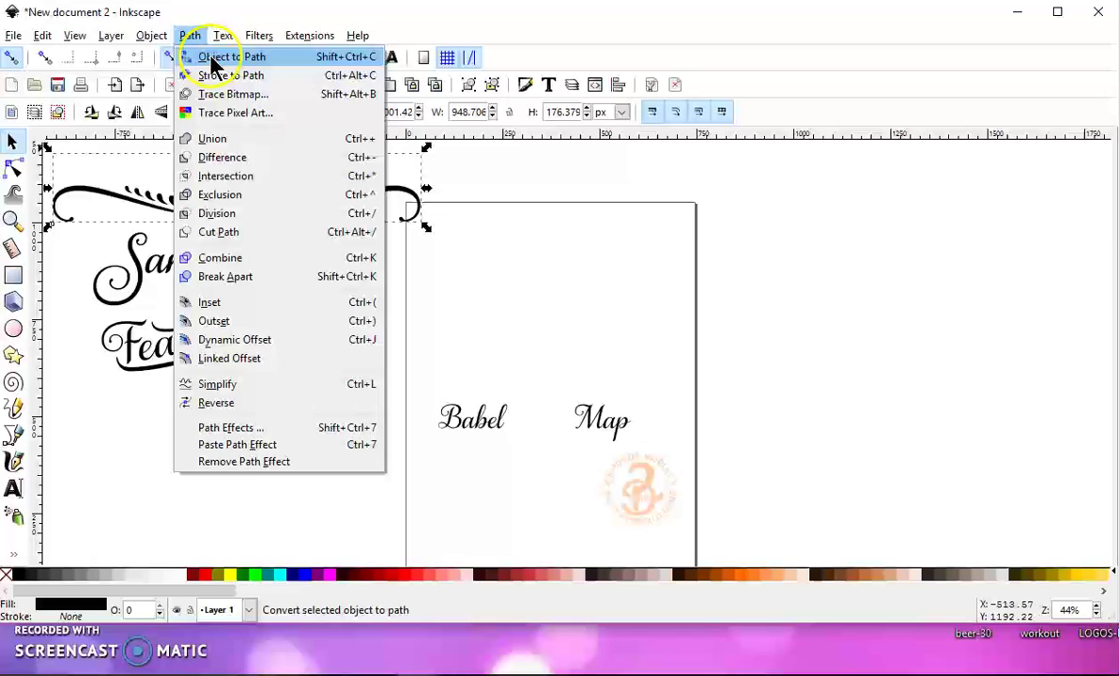
click(212, 64)
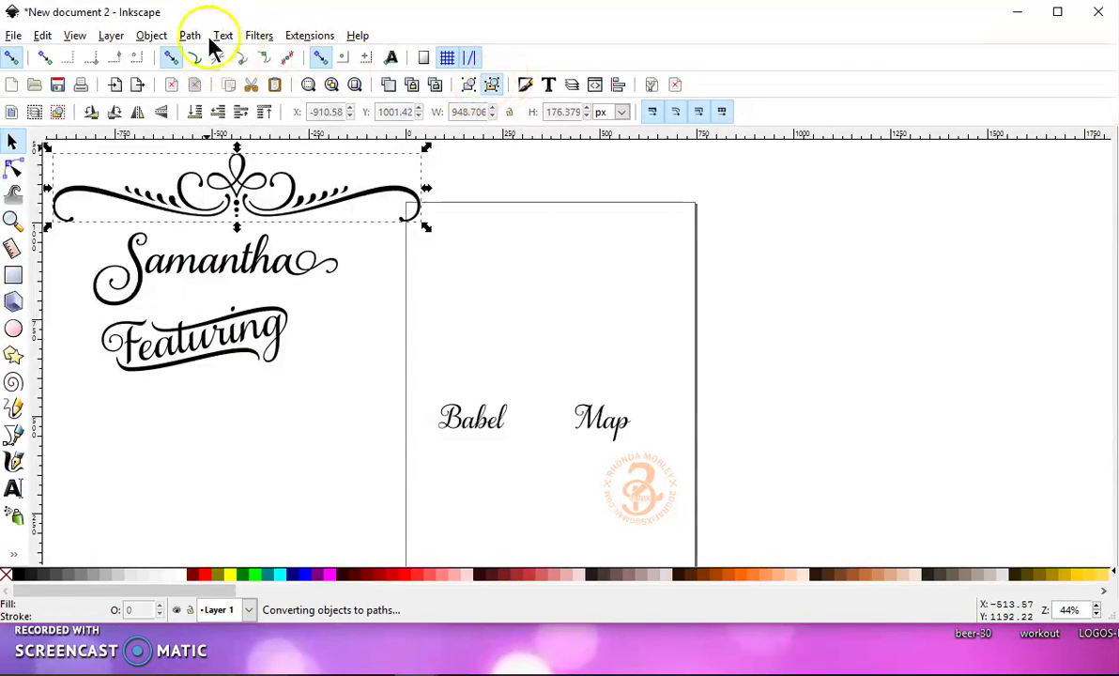
click(192, 36)
click(212, 138)
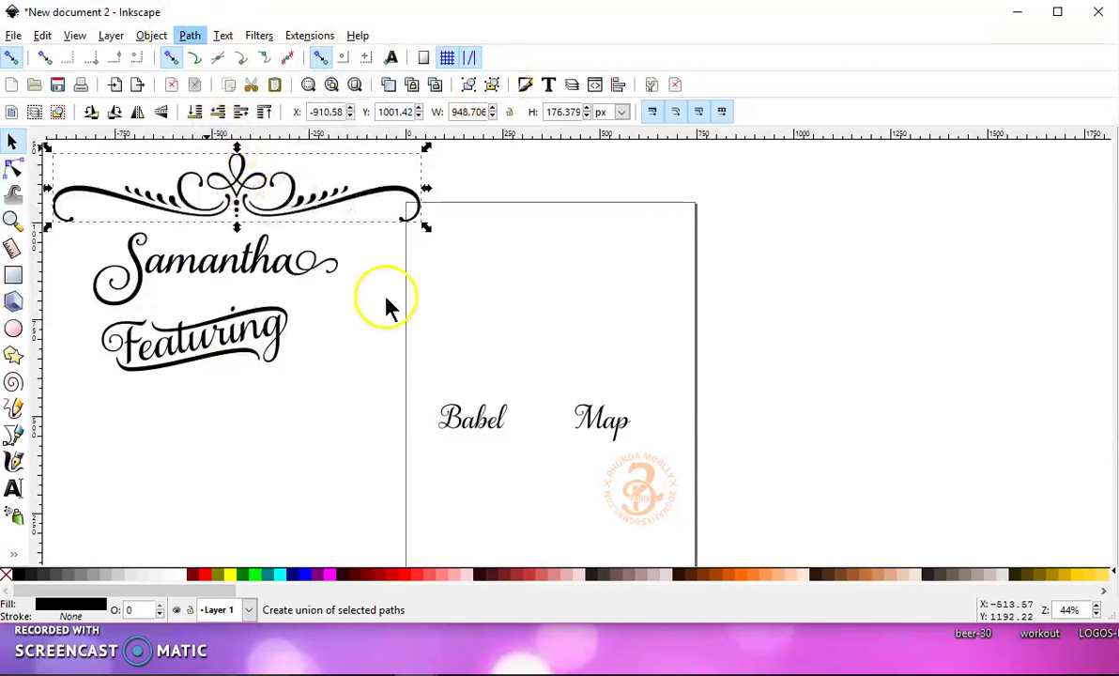
Step: Move the Babel text up near the top of the page
click(330, 214)
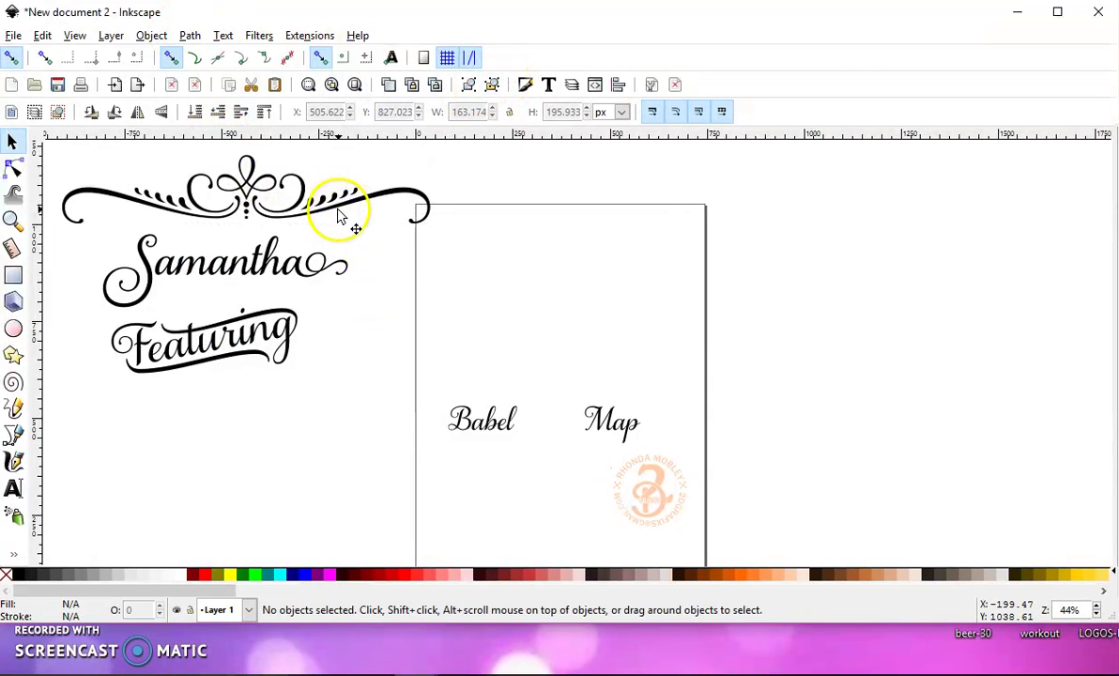
click(493, 434)
drag(491, 429, 553, 274)
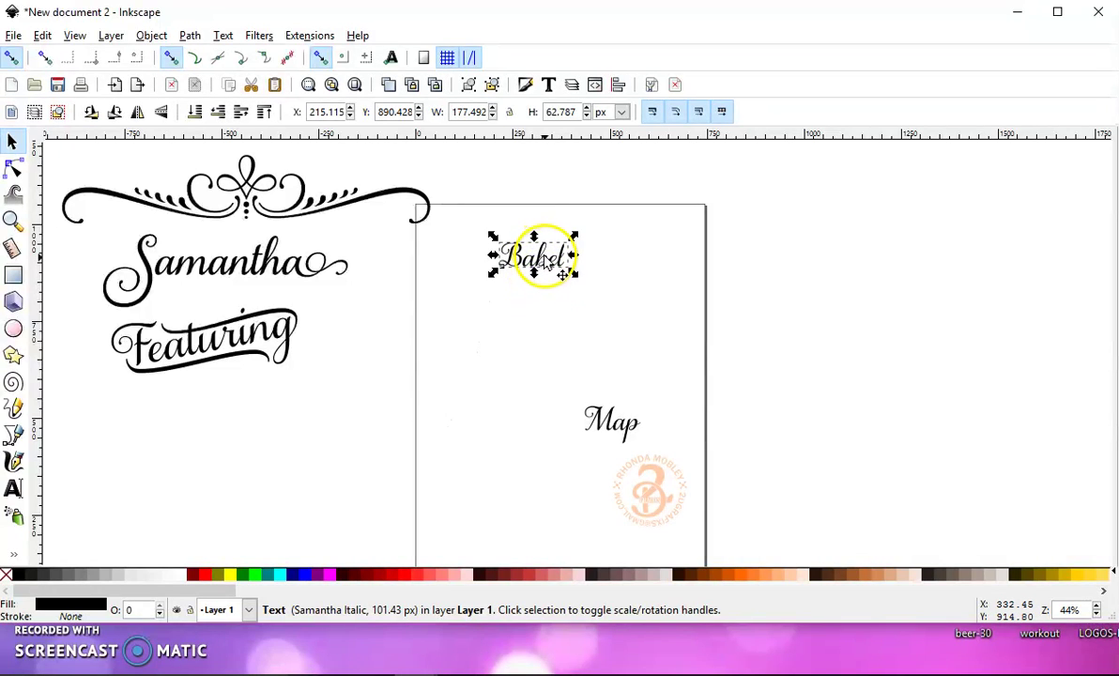
click(14, 489)
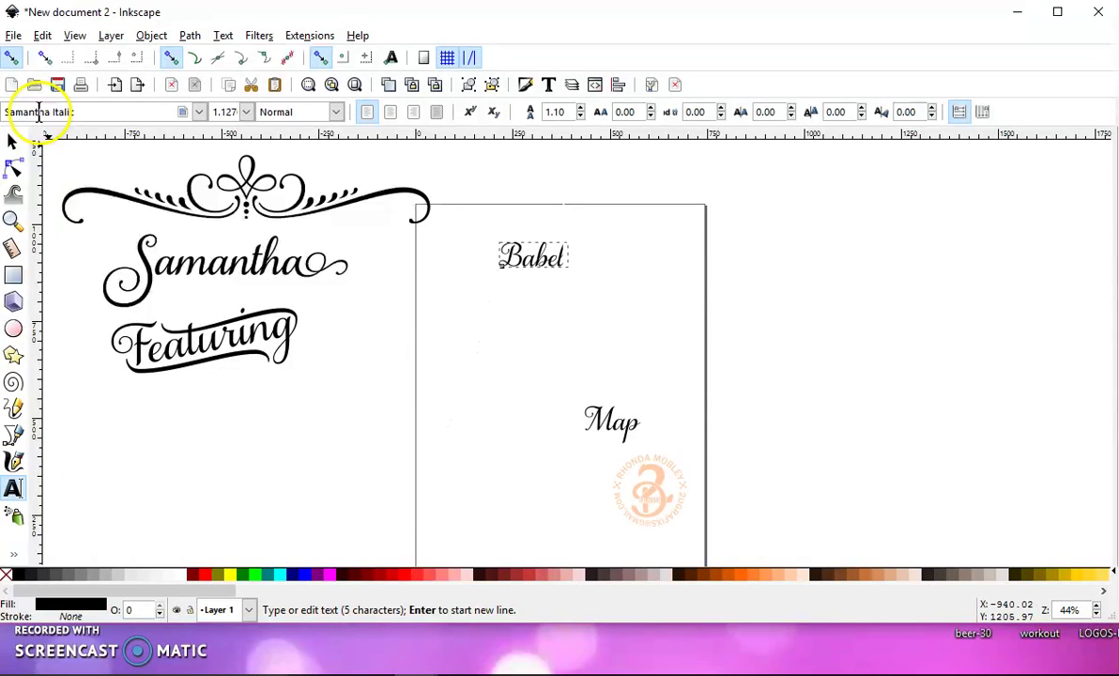
Step: Refill BabelMap's edit buffer with the curl, flourish and knot ornaments and select them all
mouse_move(624, 662)
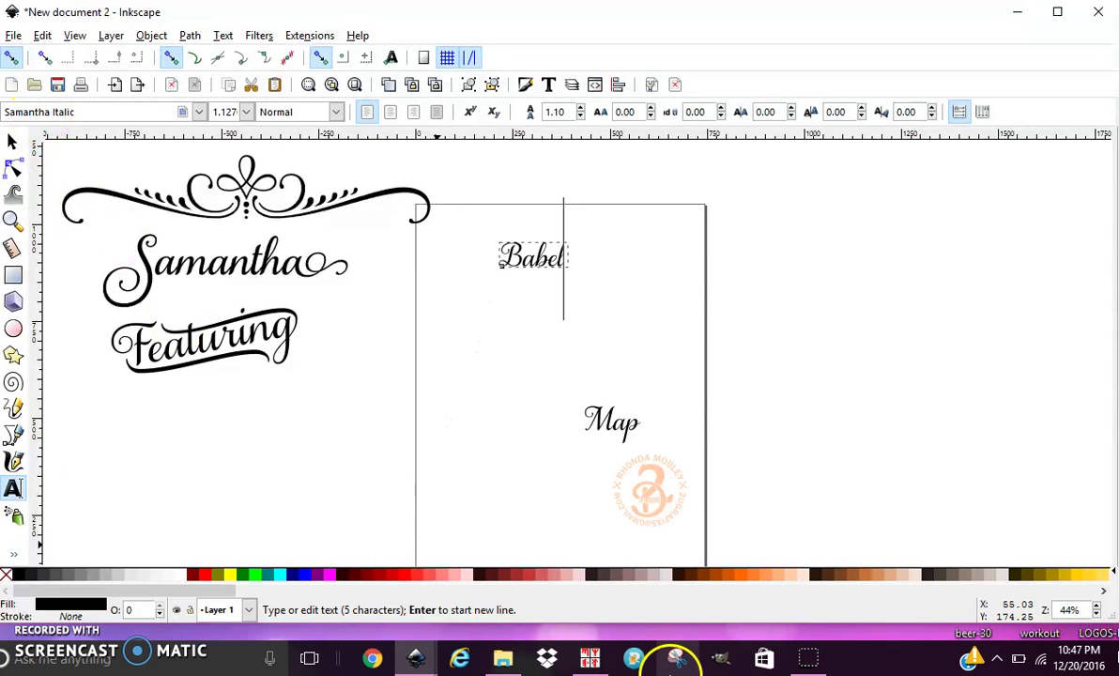
click(588, 657)
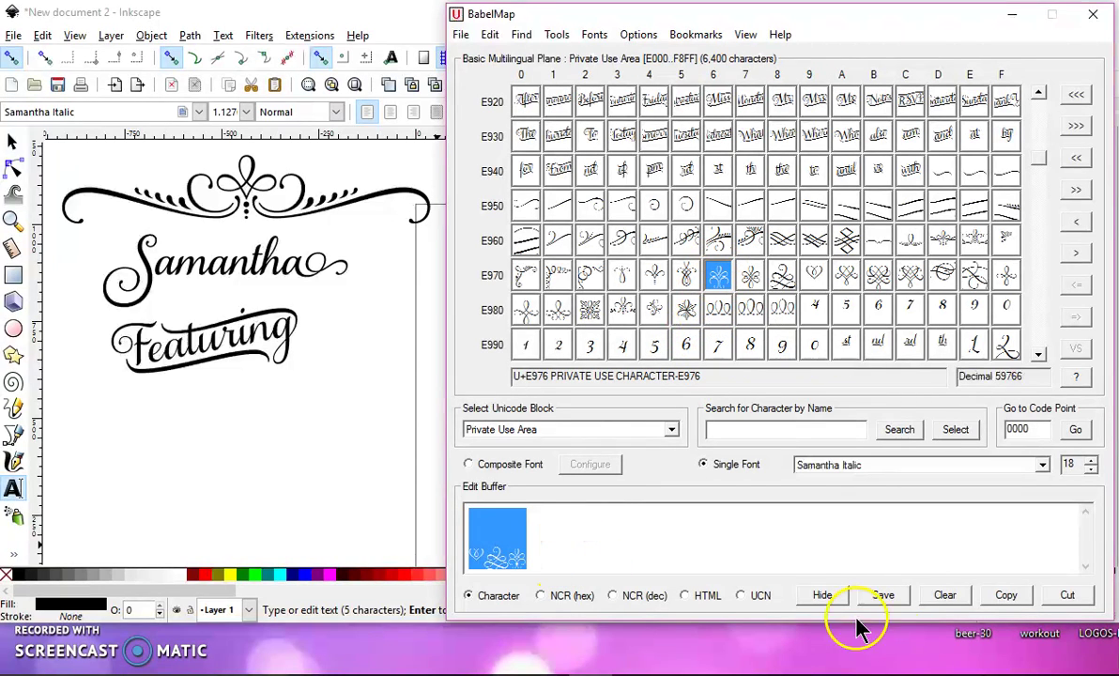
click(950, 598)
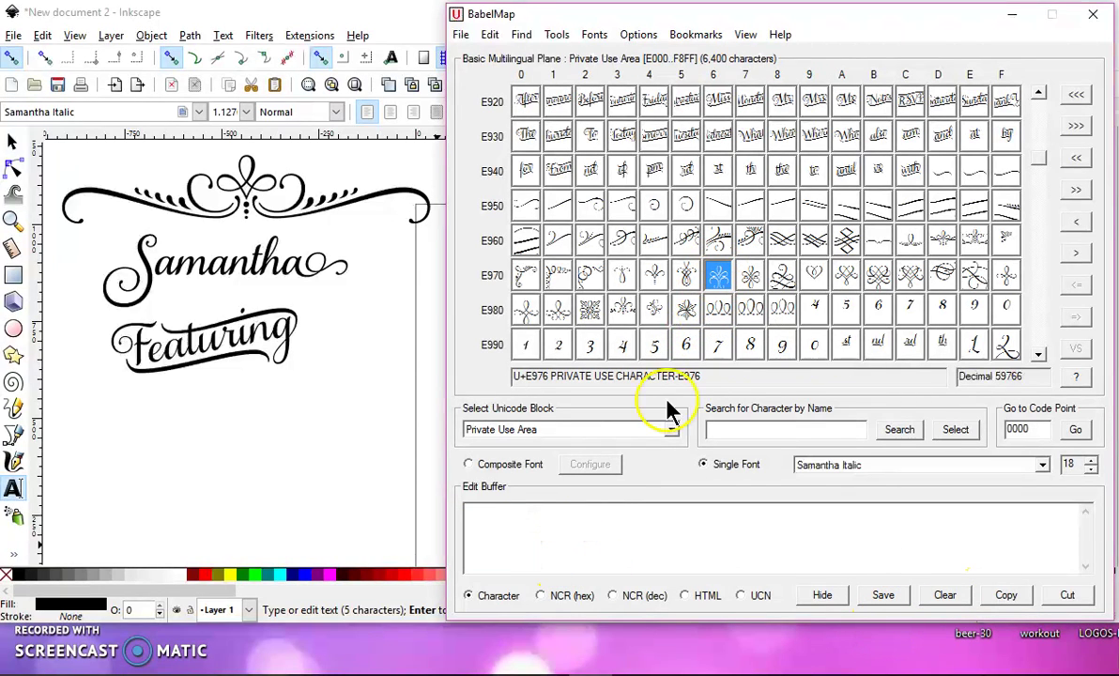
double_click(714, 240)
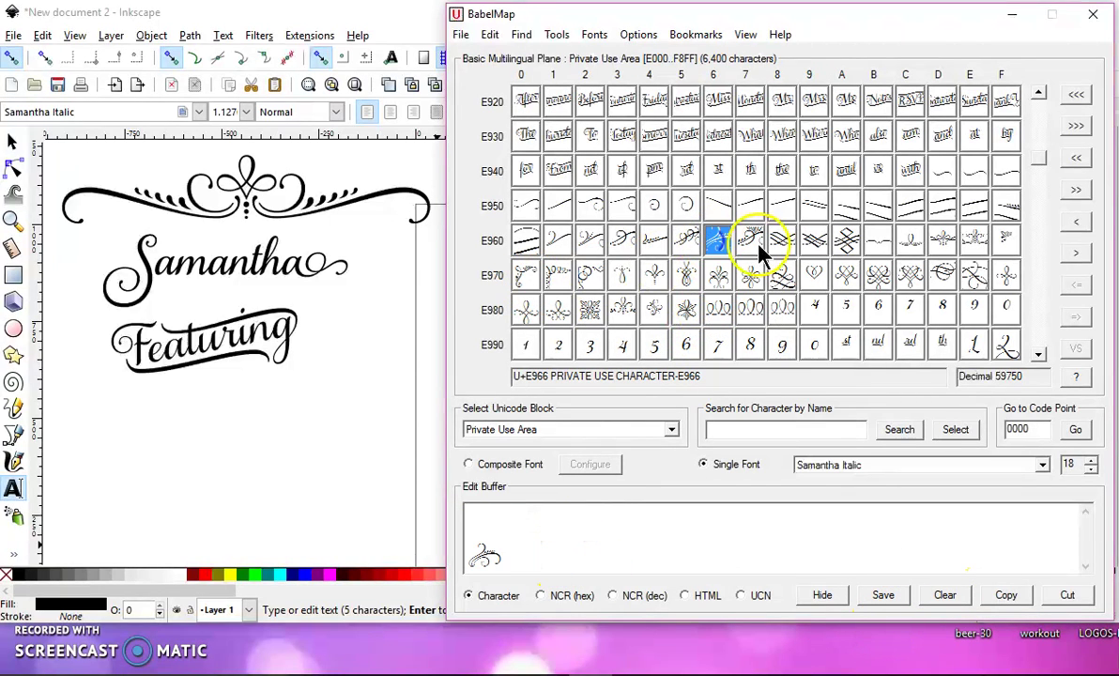
double_click(942, 246)
double_click(881, 282)
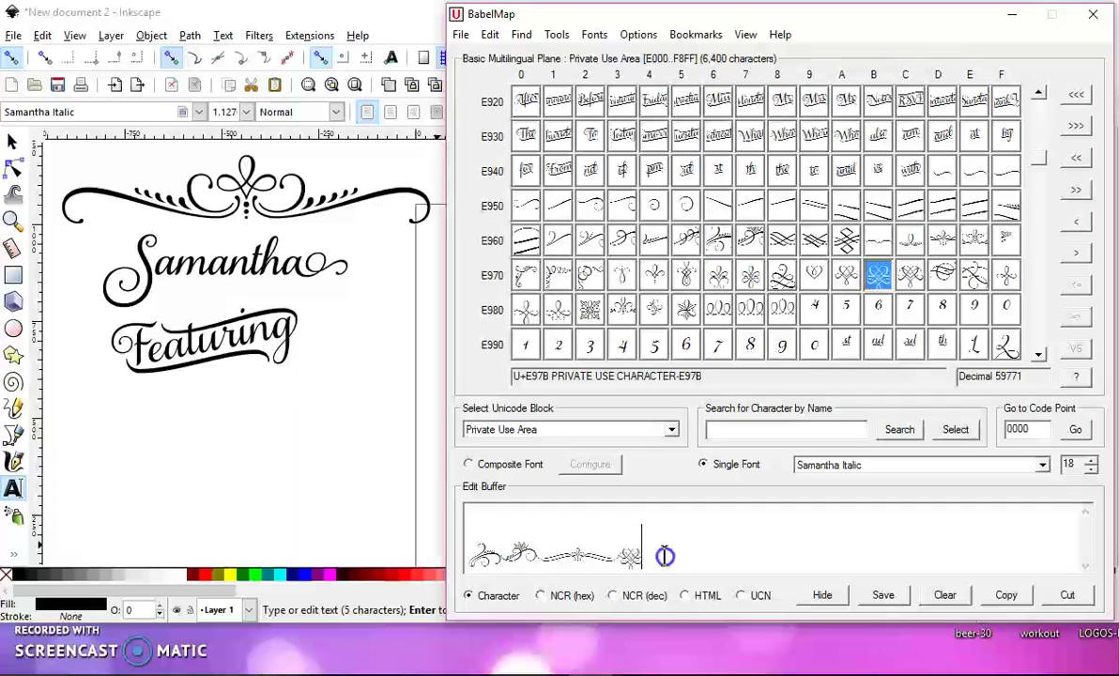
drag(662, 556, 469, 558)
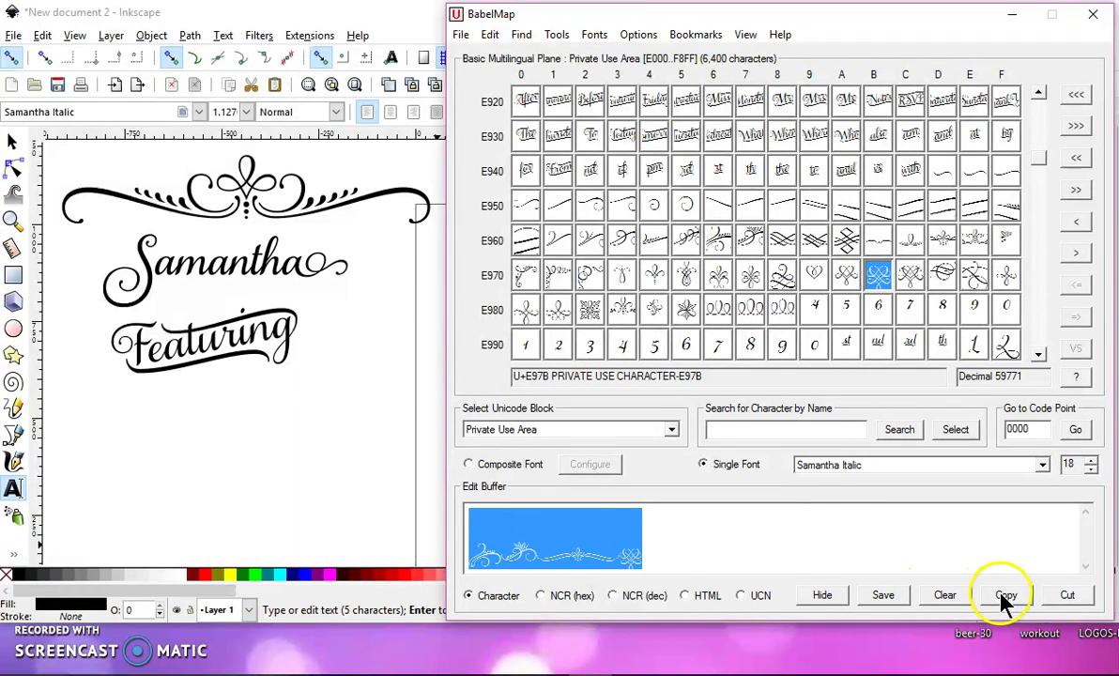
Step: Copy the ornament glyphs and paste them in place of the word Babel
click(392, 362)
click(390, 361)
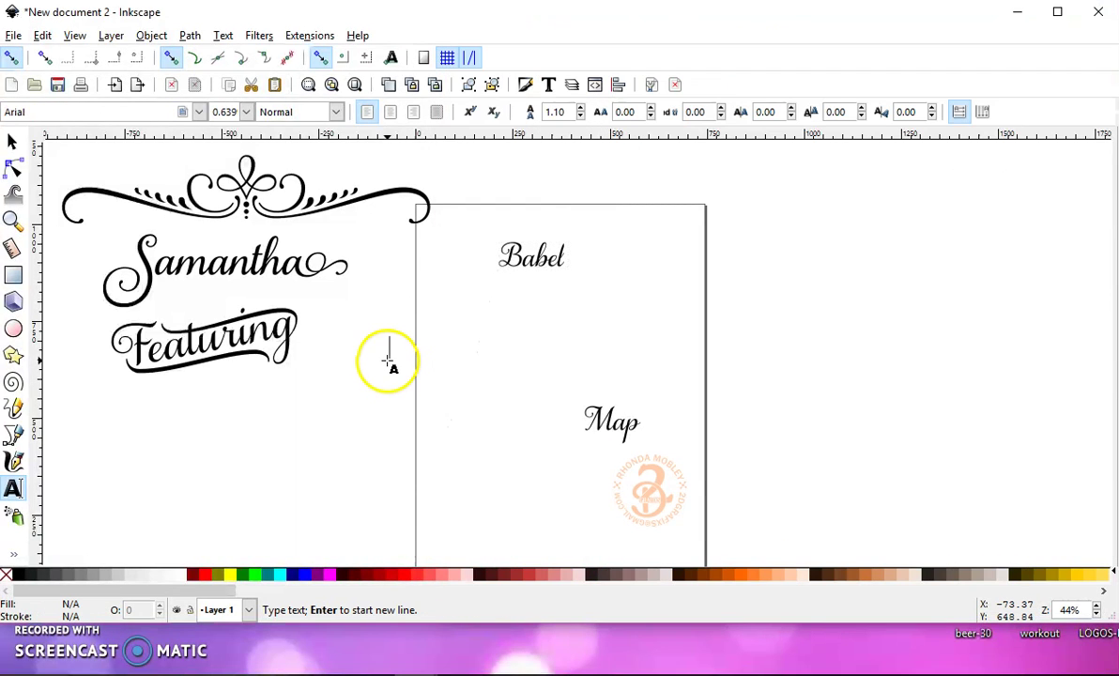
drag(566, 260, 502, 260)
right_click(519, 257)
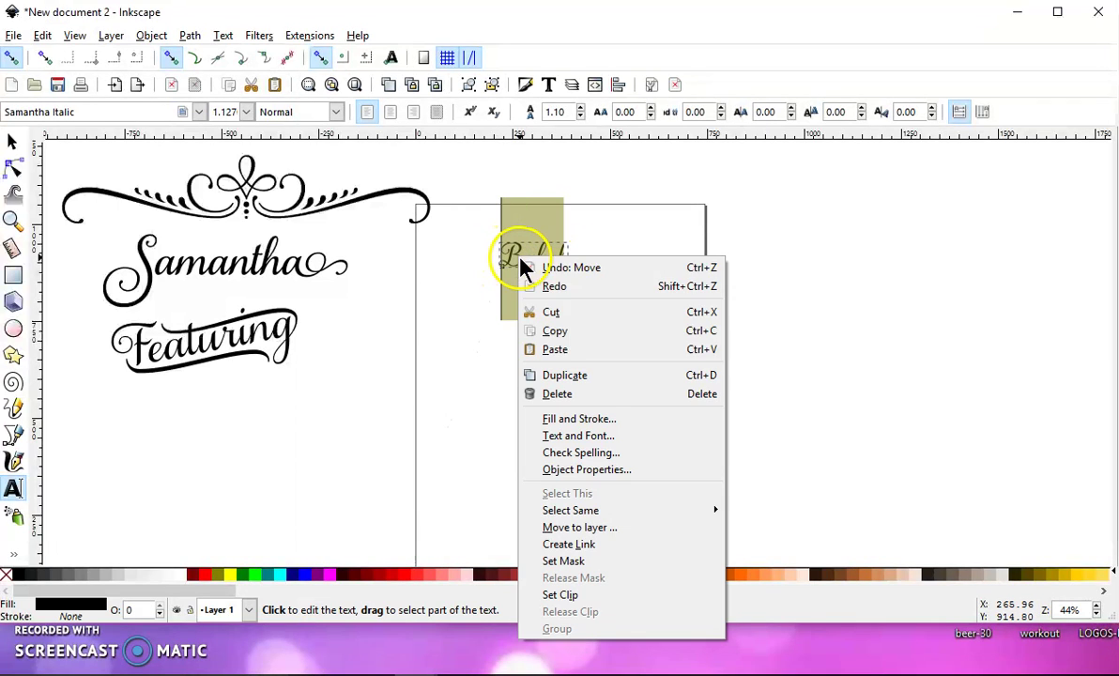
click(574, 347)
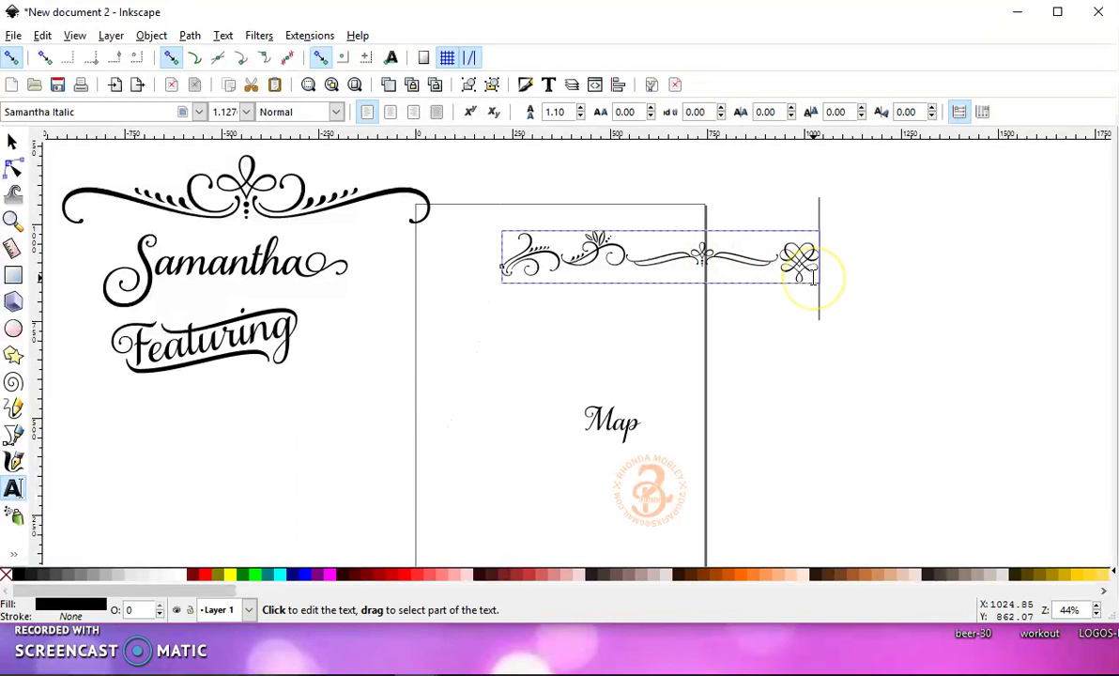
Step: Convert the pasted flourish row into paths spanning 817.293 × 135.211 px
click(191, 34)
click(207, 56)
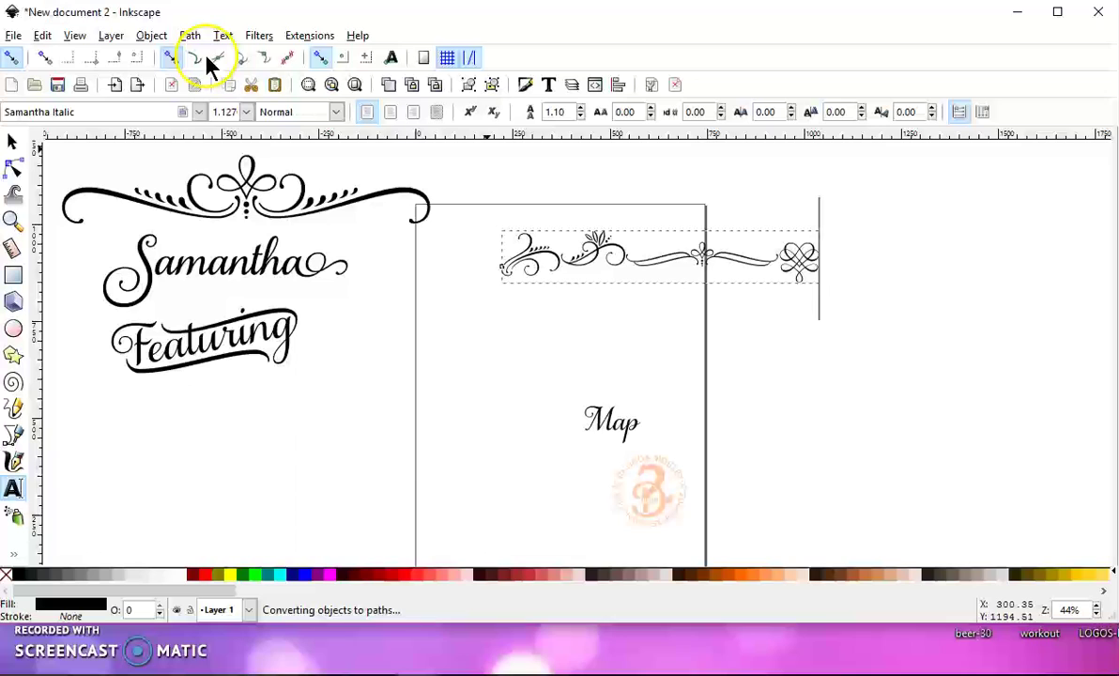
click(12, 142)
Step: Shift the flourish row down and move the curl flourish to the page's left edge
drag(533, 253, 537, 356)
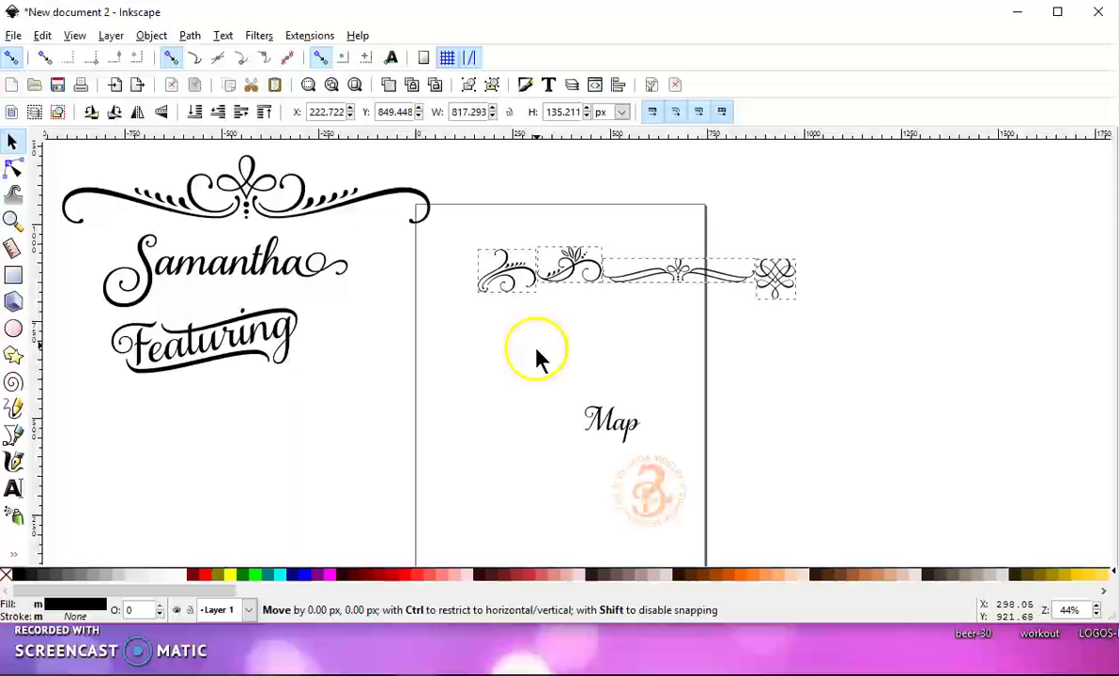
drag(514, 309, 502, 291)
click(502, 291)
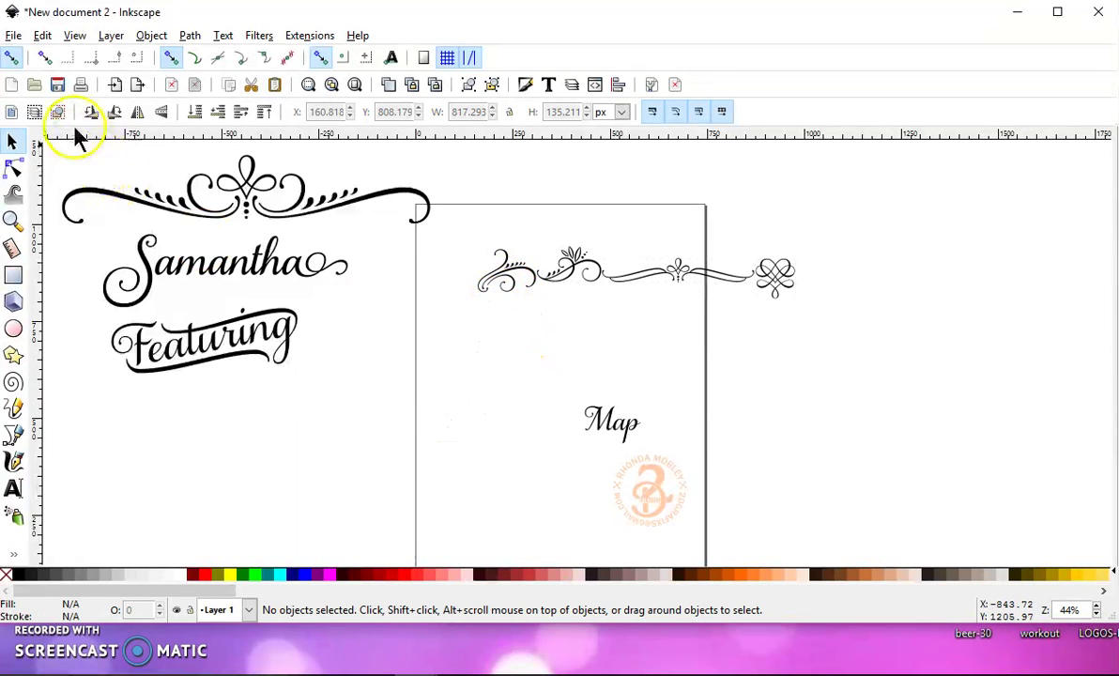
click(510, 280)
drag(510, 280, 399, 329)
Step: Place the sprout near the top, the long flourish lower, the knot top right, and delete Map
click(574, 271)
drag(577, 268, 522, 217)
click(663, 275)
drag(663, 275, 534, 308)
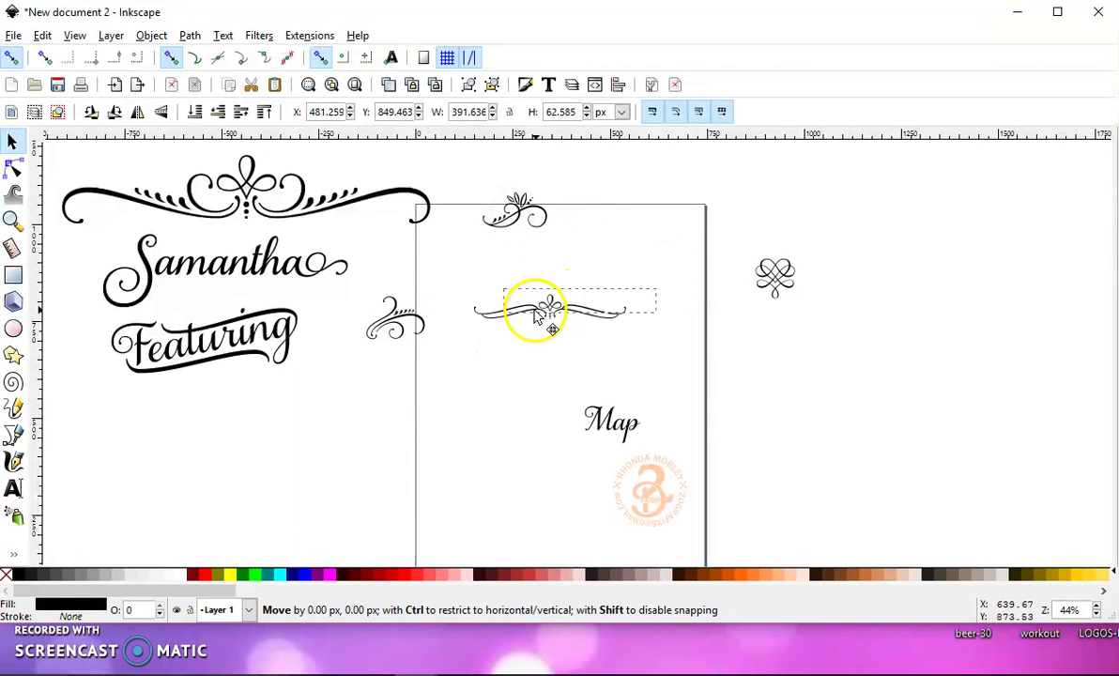
click(775, 278)
drag(775, 278, 624, 252)
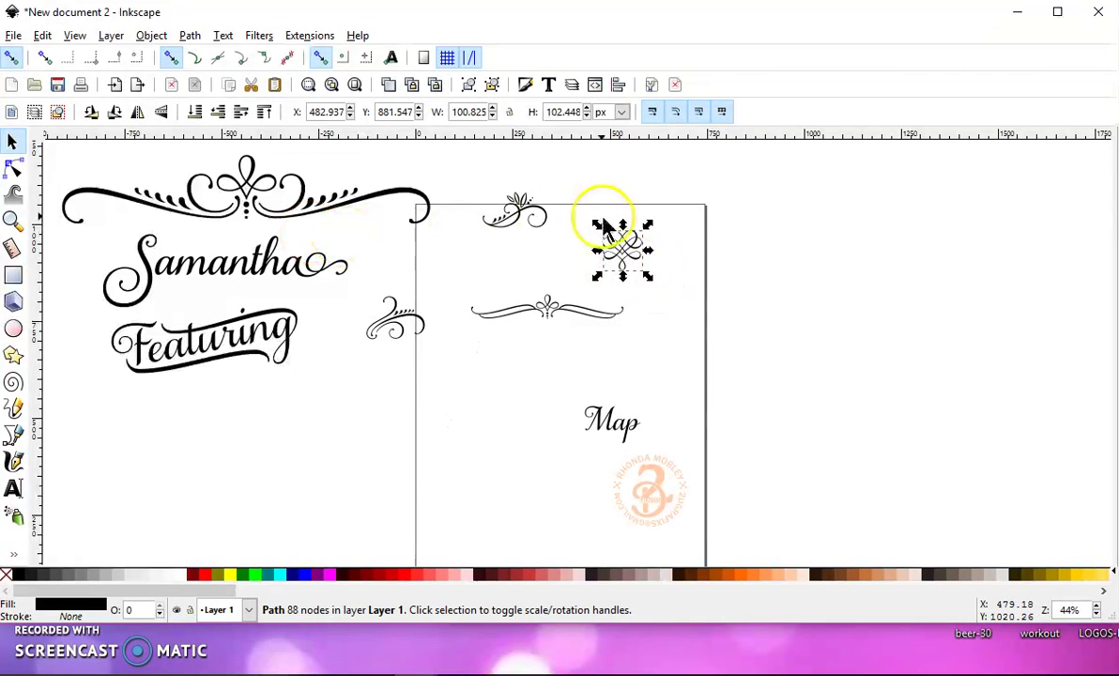
click(612, 430)
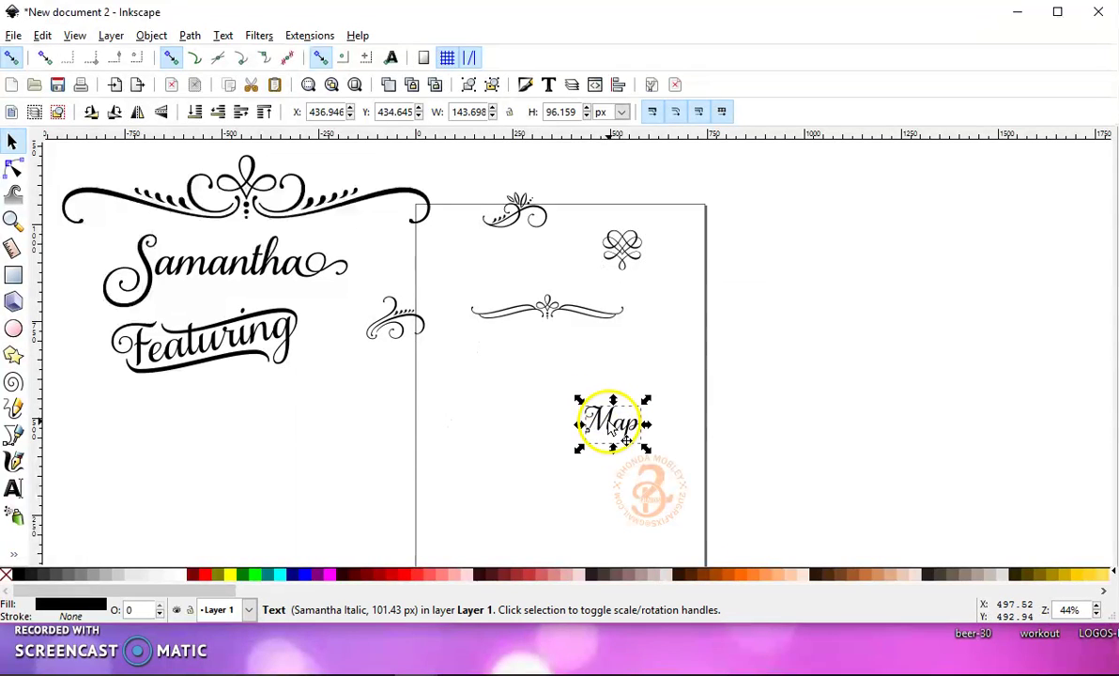
key(Delete)
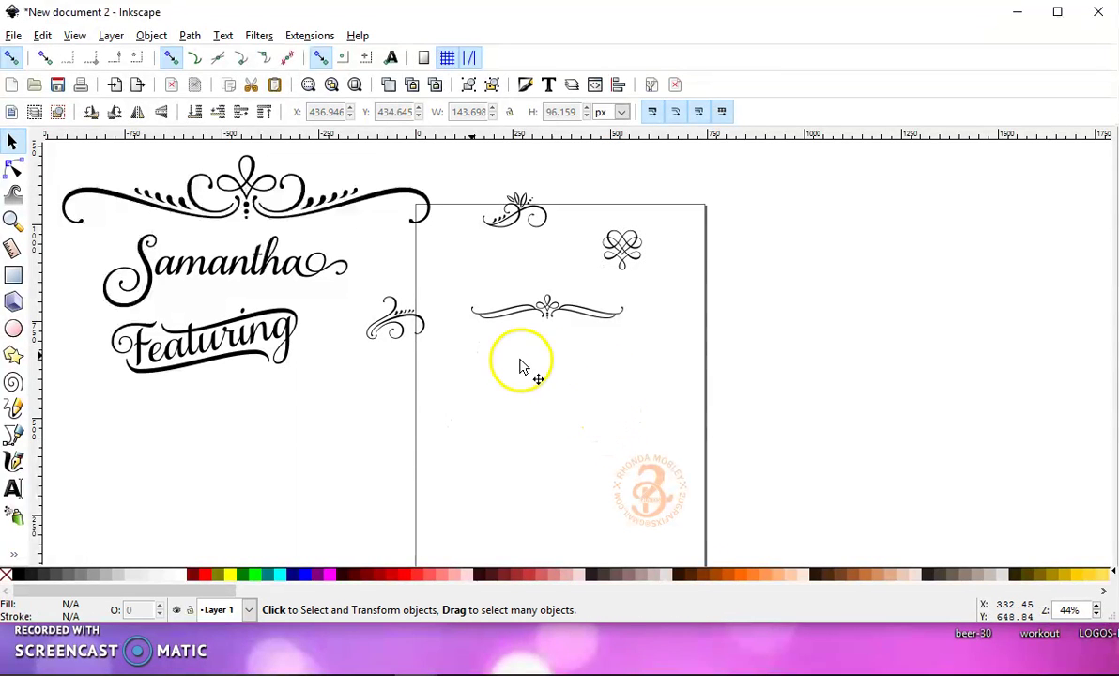
Step: Rubber-band select the large flourish, Samantha, Featuring and the four smaller flourishes
drag(760, 430, 56, 155)
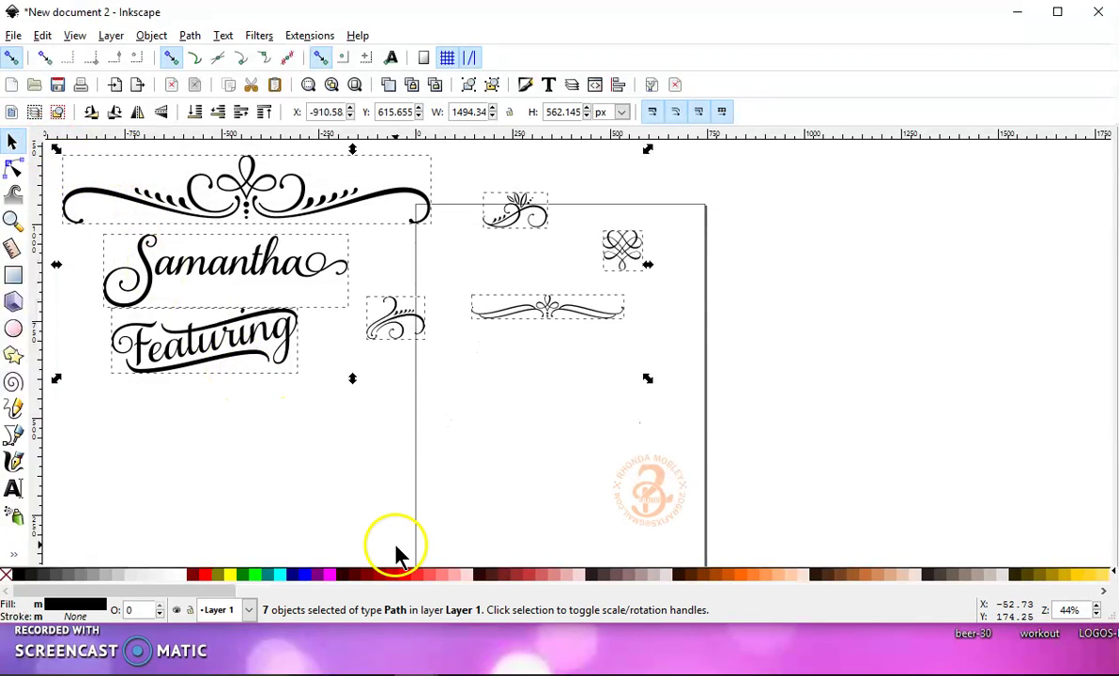